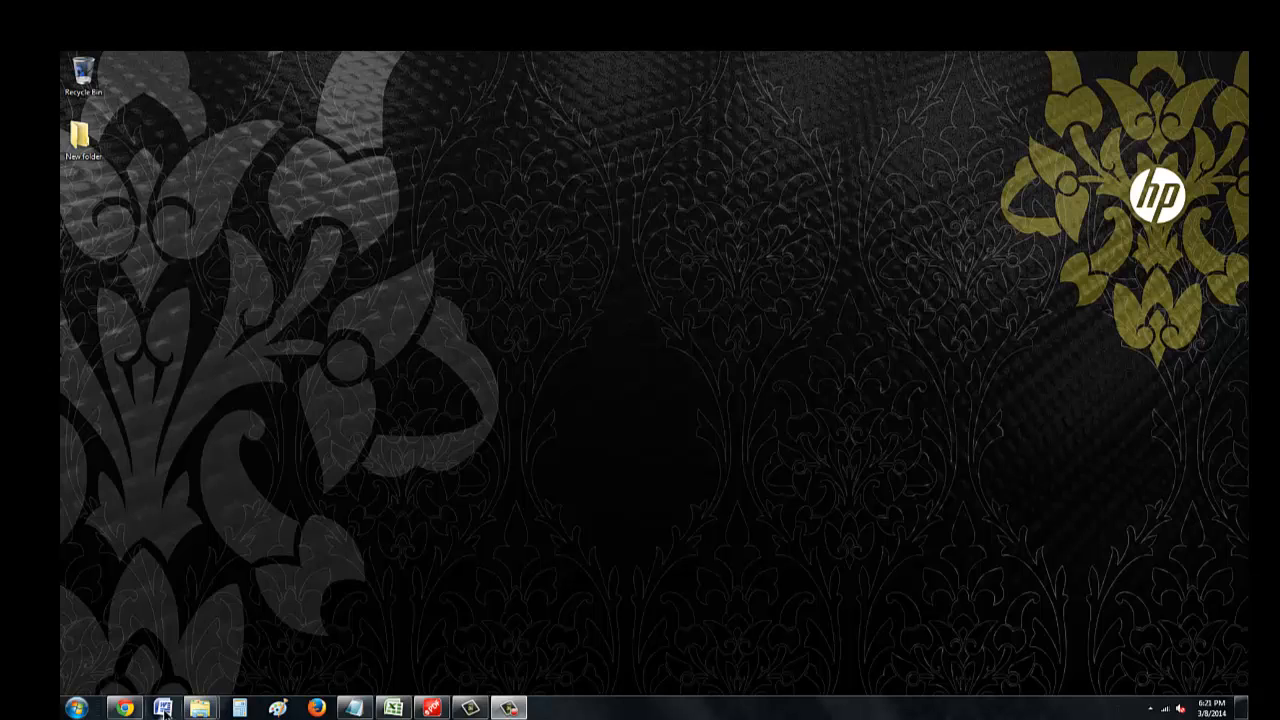
View the Office website address noted in Notepad and the Office.com home page in Chrome, leaving both windows minimized.
click(359, 709)
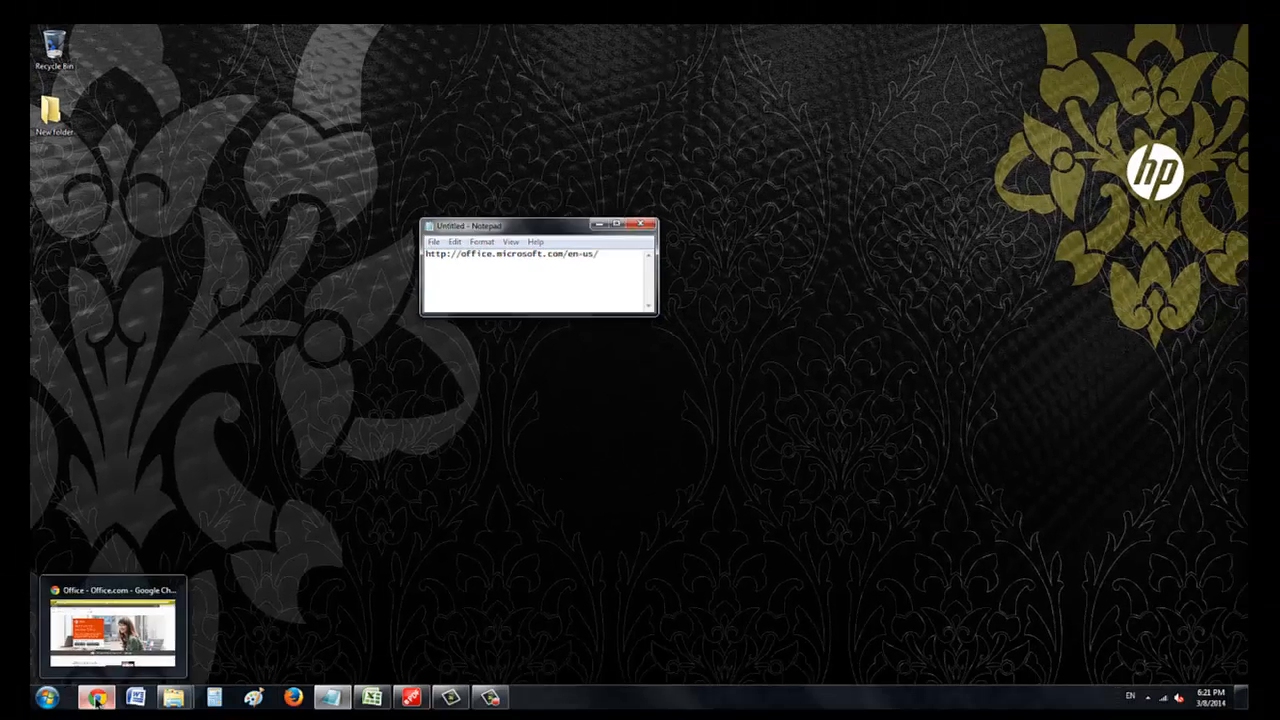
click(97, 698)
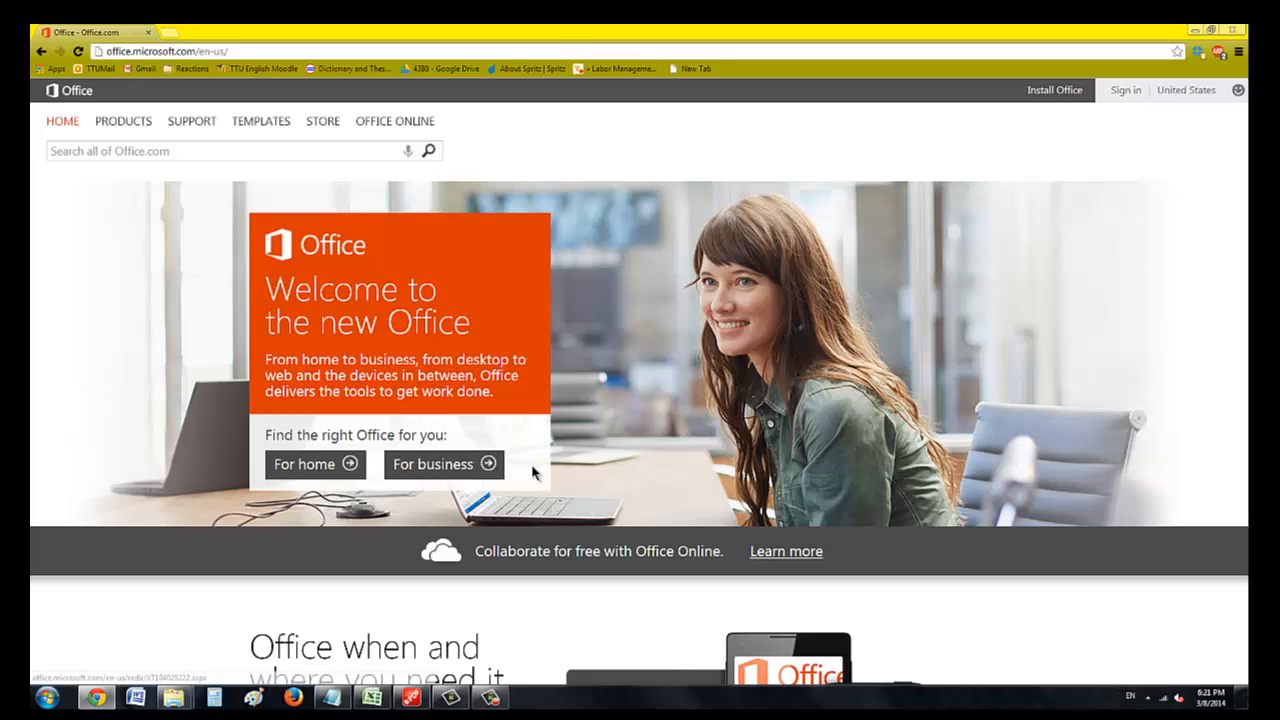
click(1192, 31)
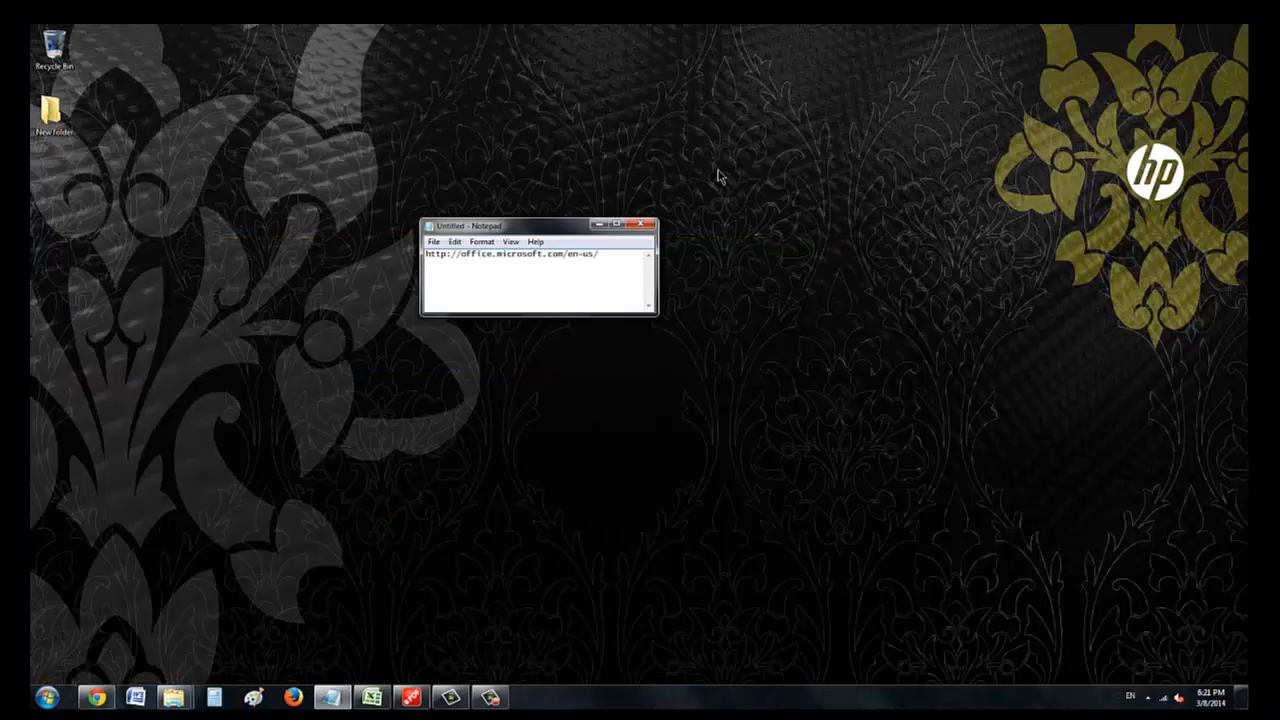
click(598, 224)
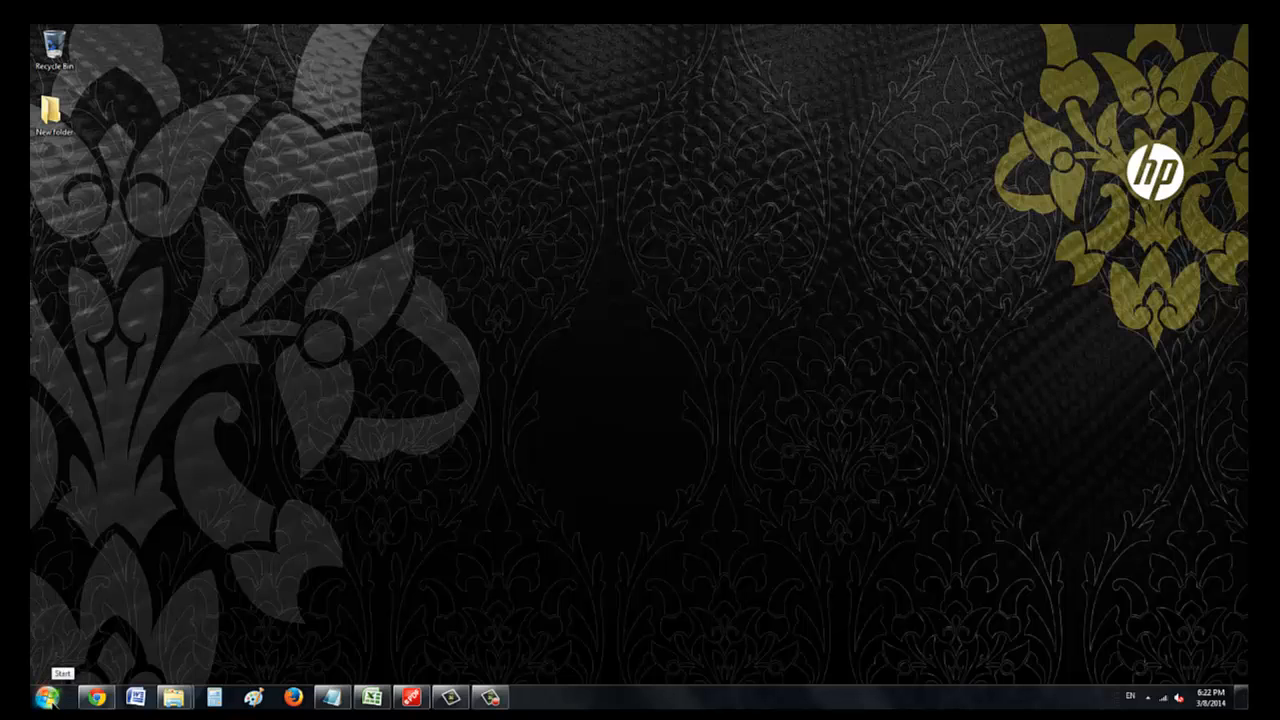
Search the computer's programs for "word" and launch Microsoft Office Word 2007.
click(47, 690)
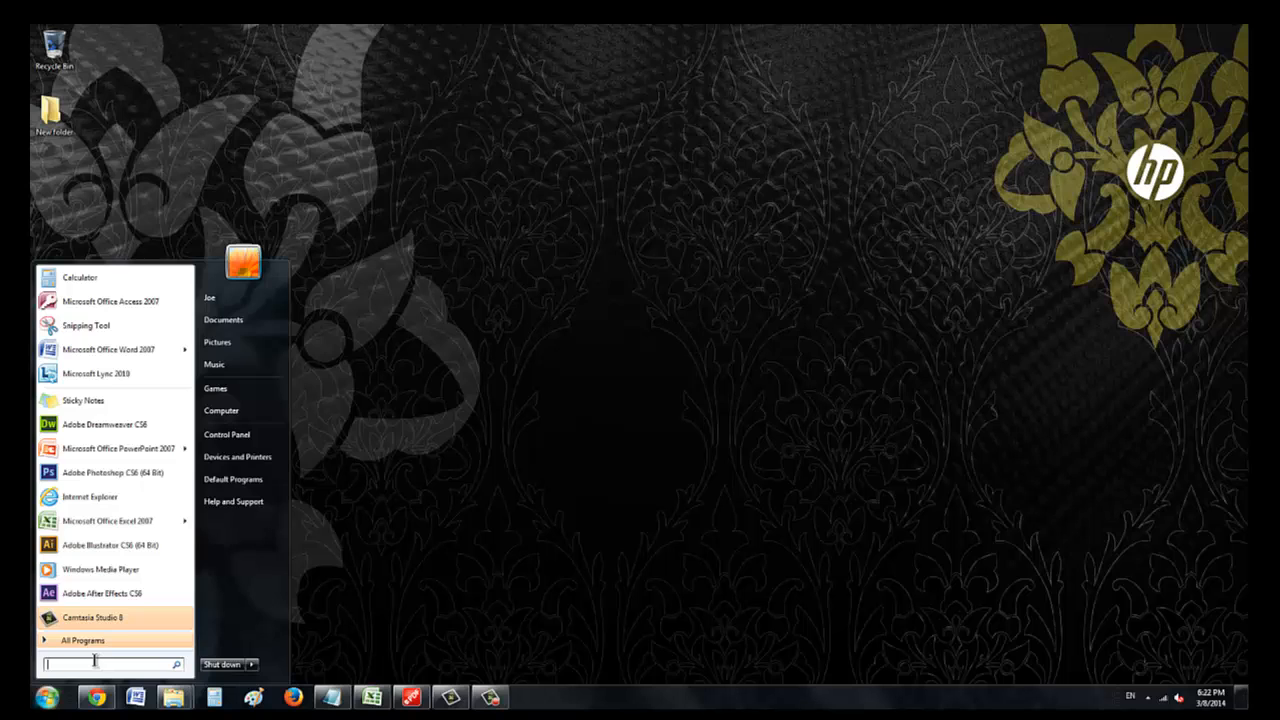
text(word)
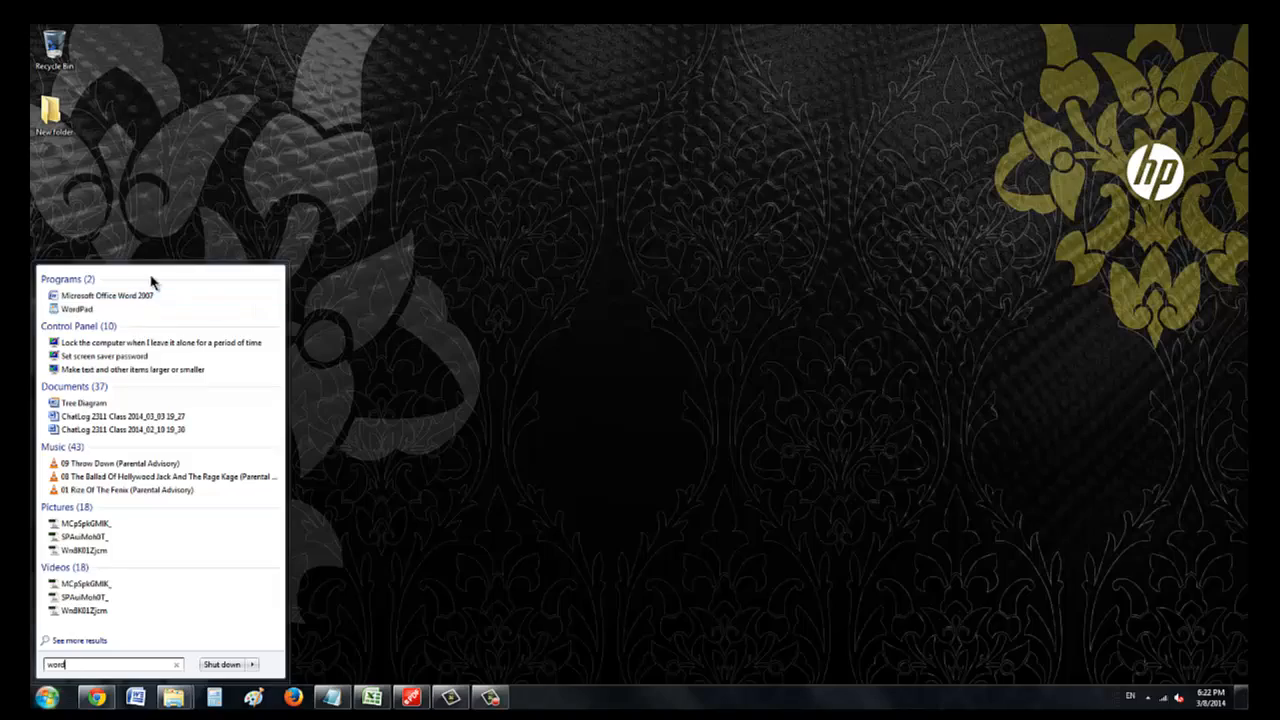
click(153, 296)
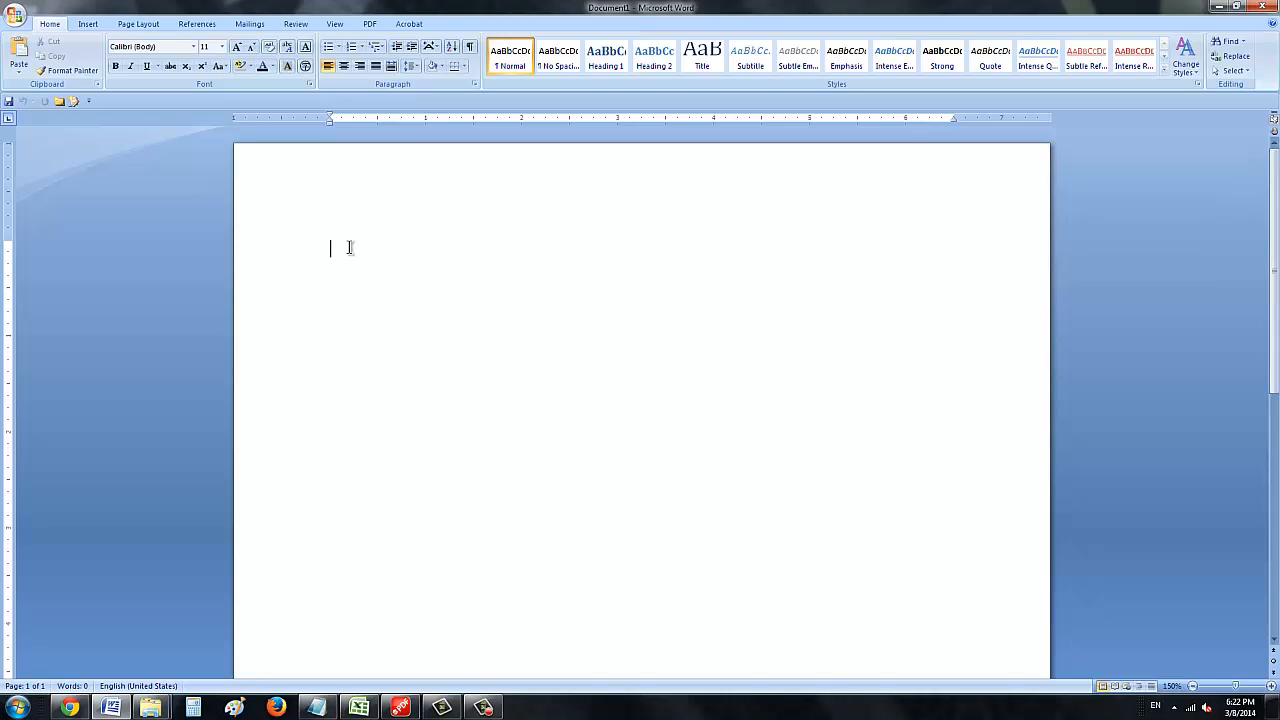
Insert a basic line chart into the blank document, dismissing the Windows color scheme prompt.
click(89, 25)
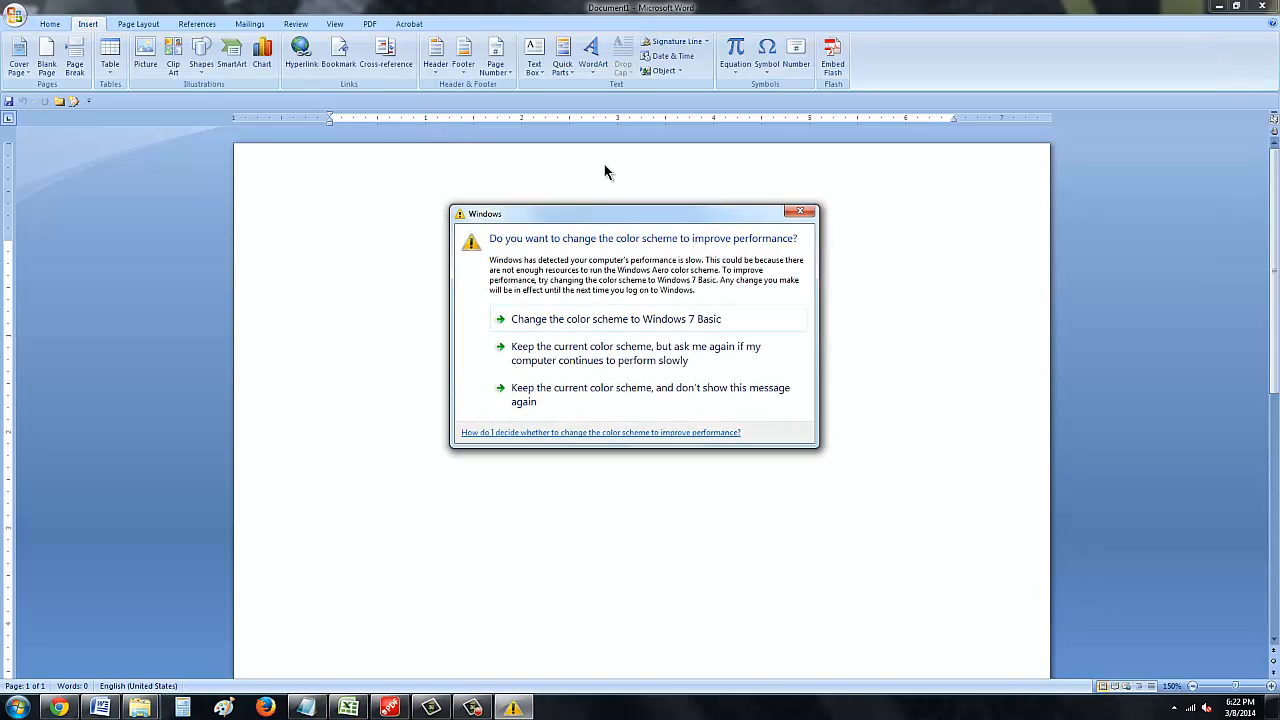
click(800, 214)
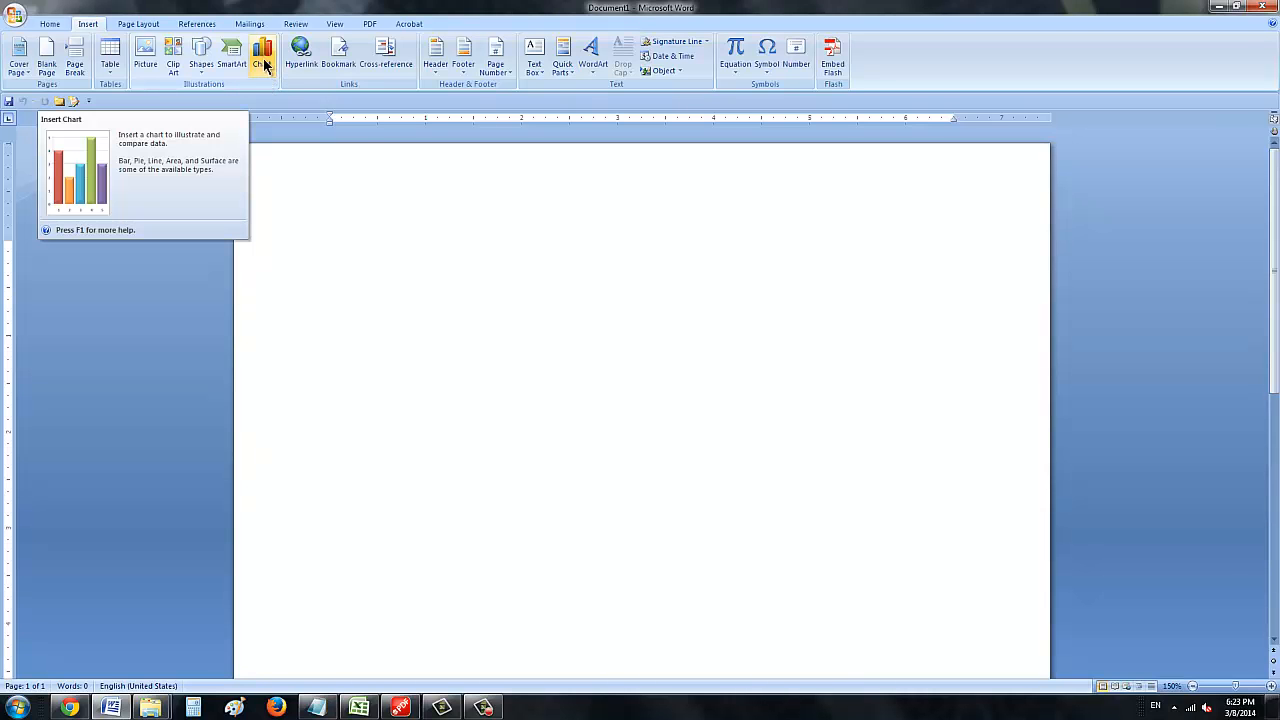
click(263, 55)
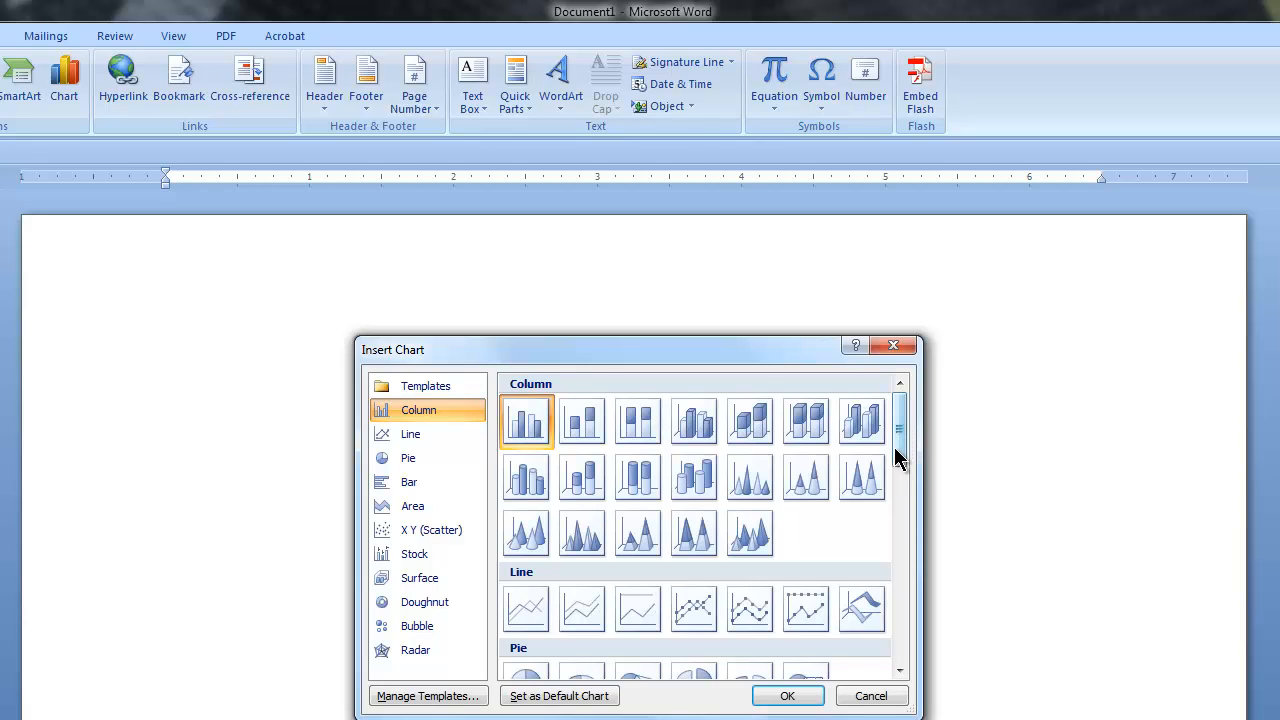
drag(894, 445, 891, 494)
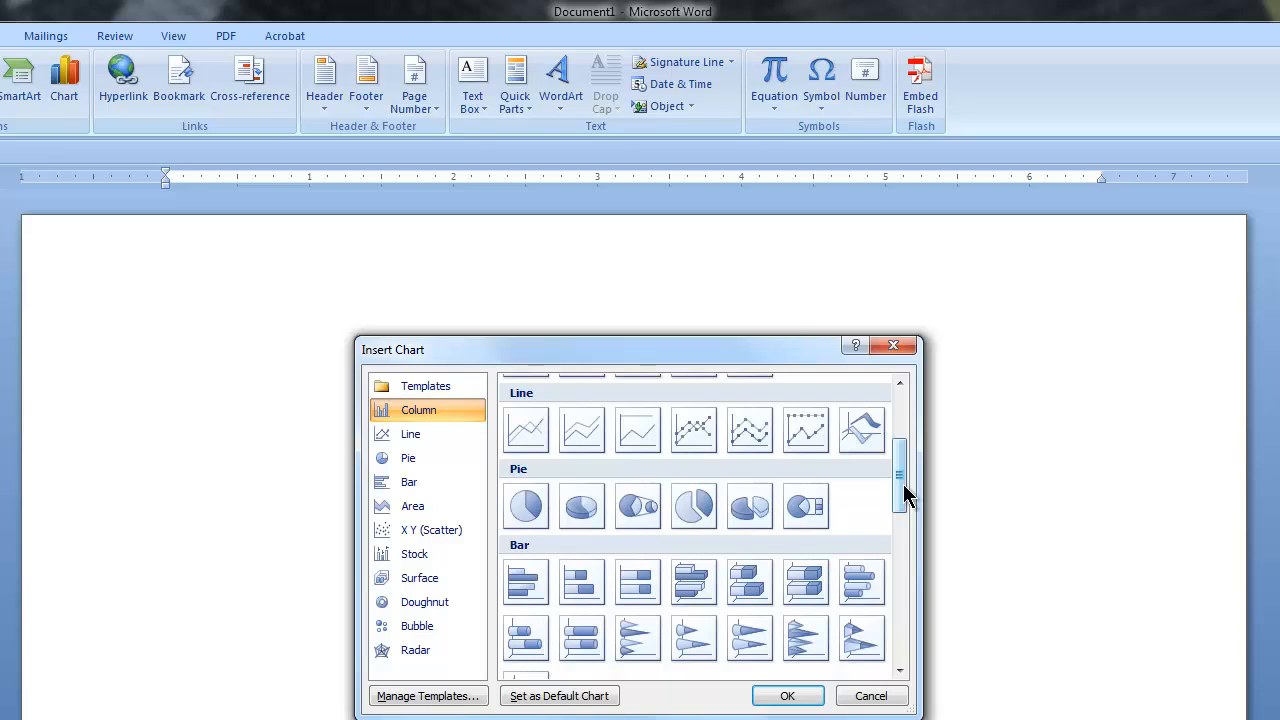
click(528, 425)
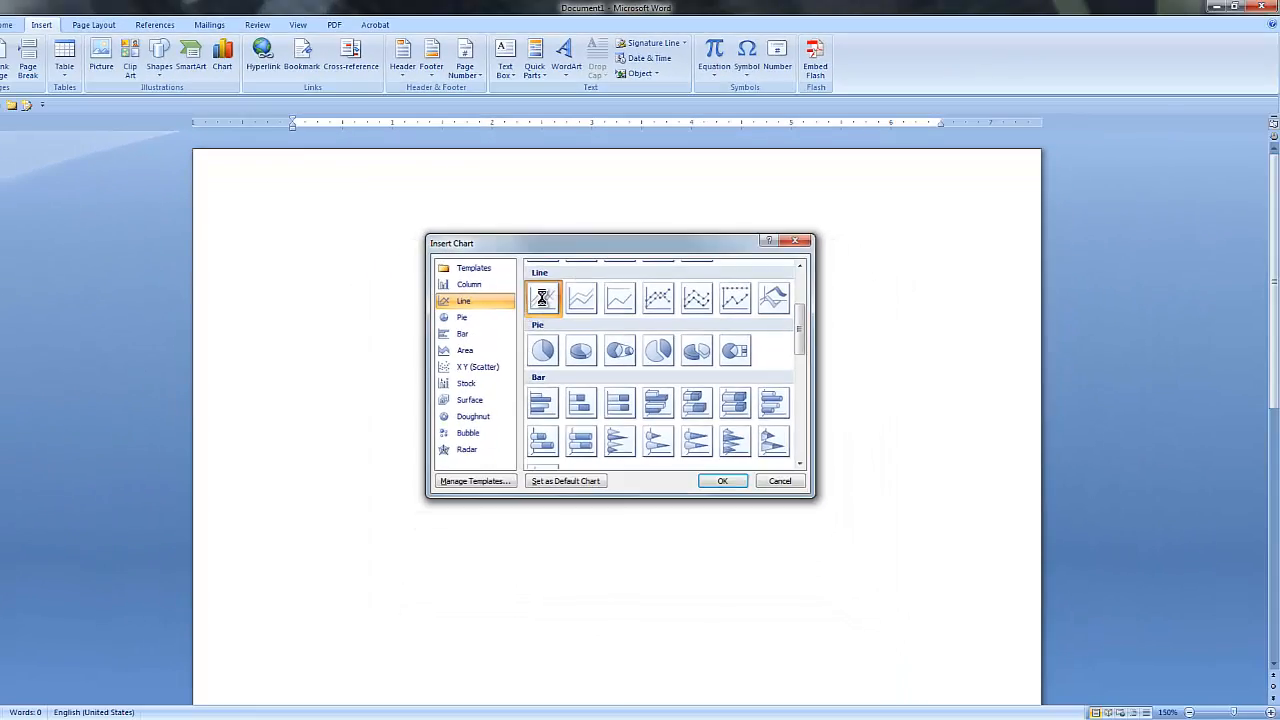
double_click(535, 366)
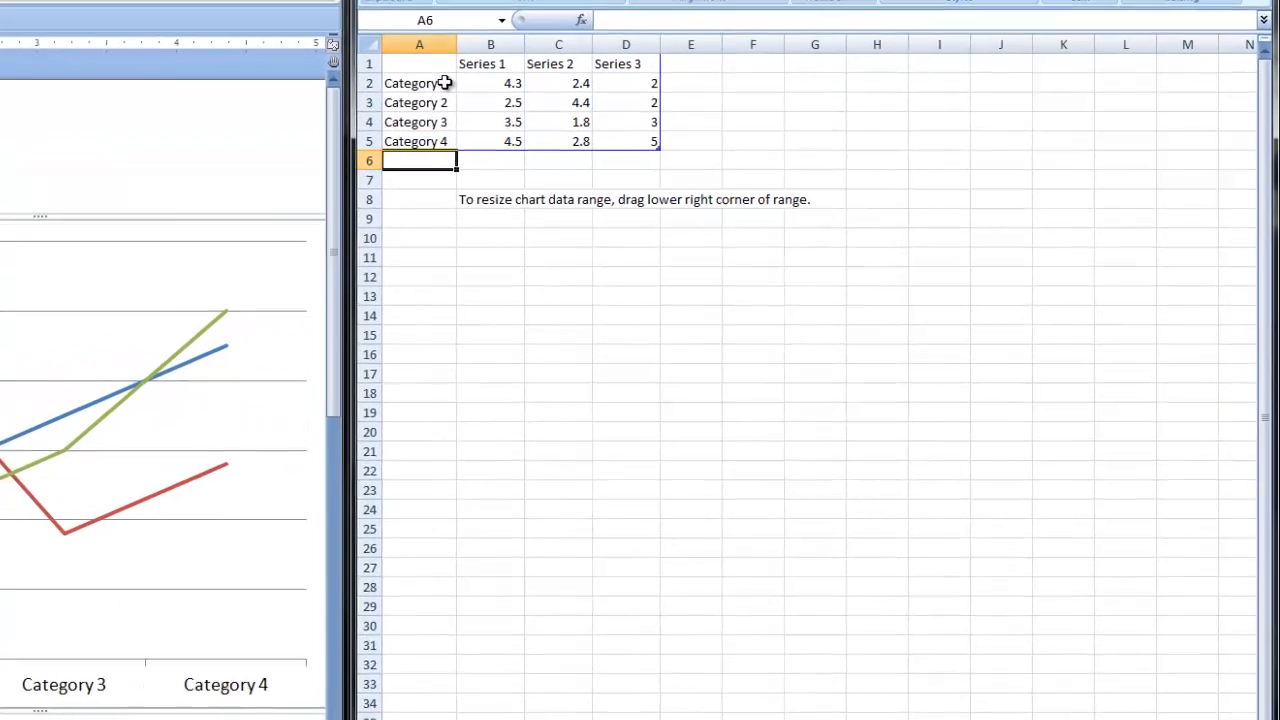
Replace the first category label in cell A2 of the chart data with Monday and dismiss the color scheme prompt.
double_click(445, 84)
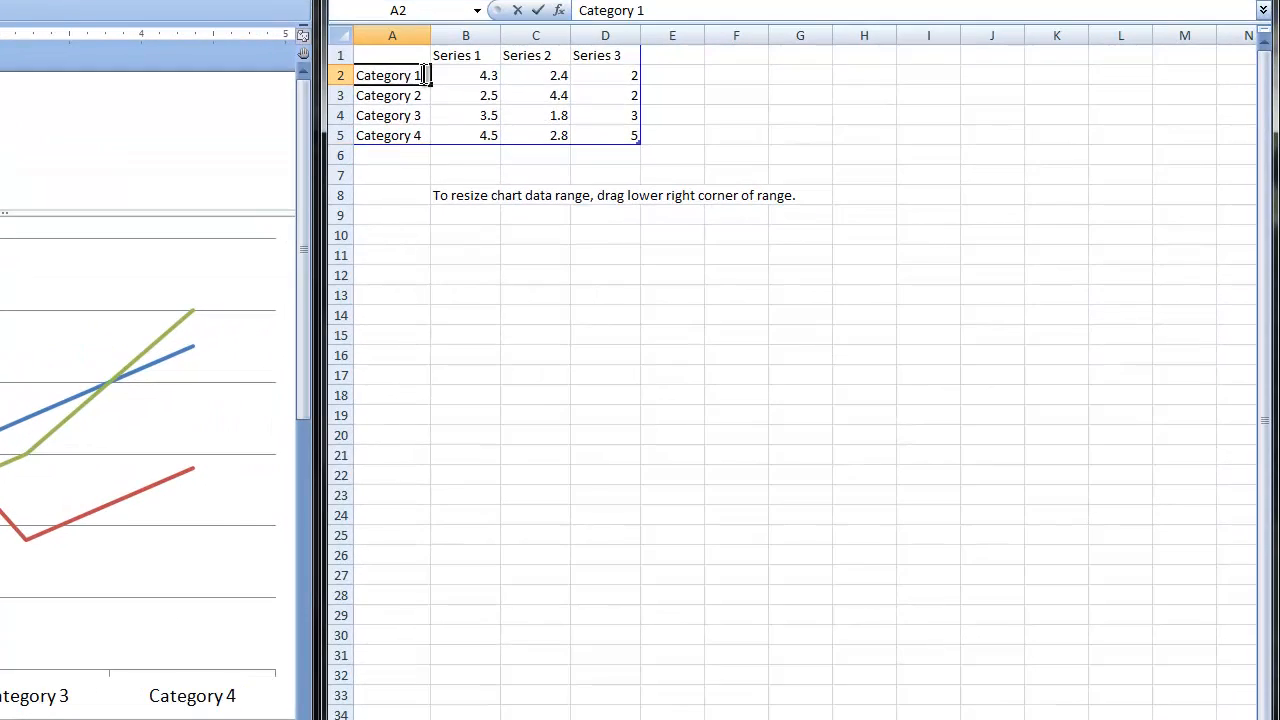
drag(454, 84, 338, 73)
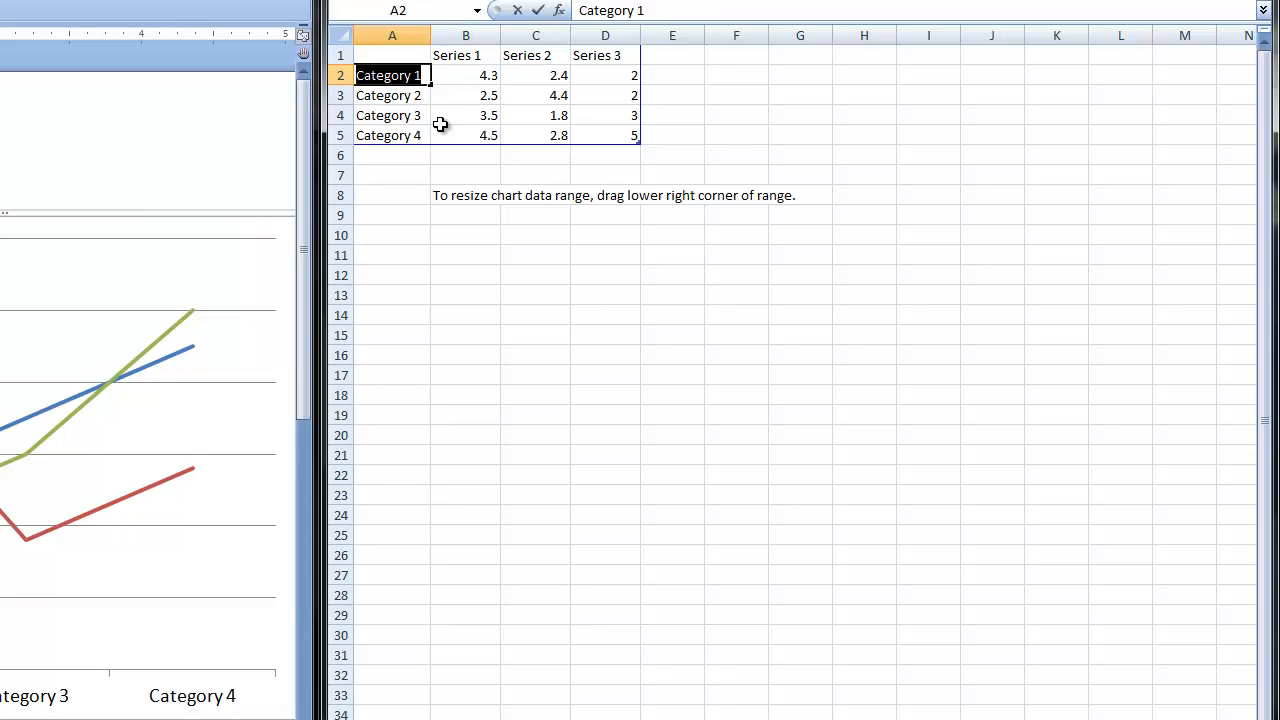
text(Monday)
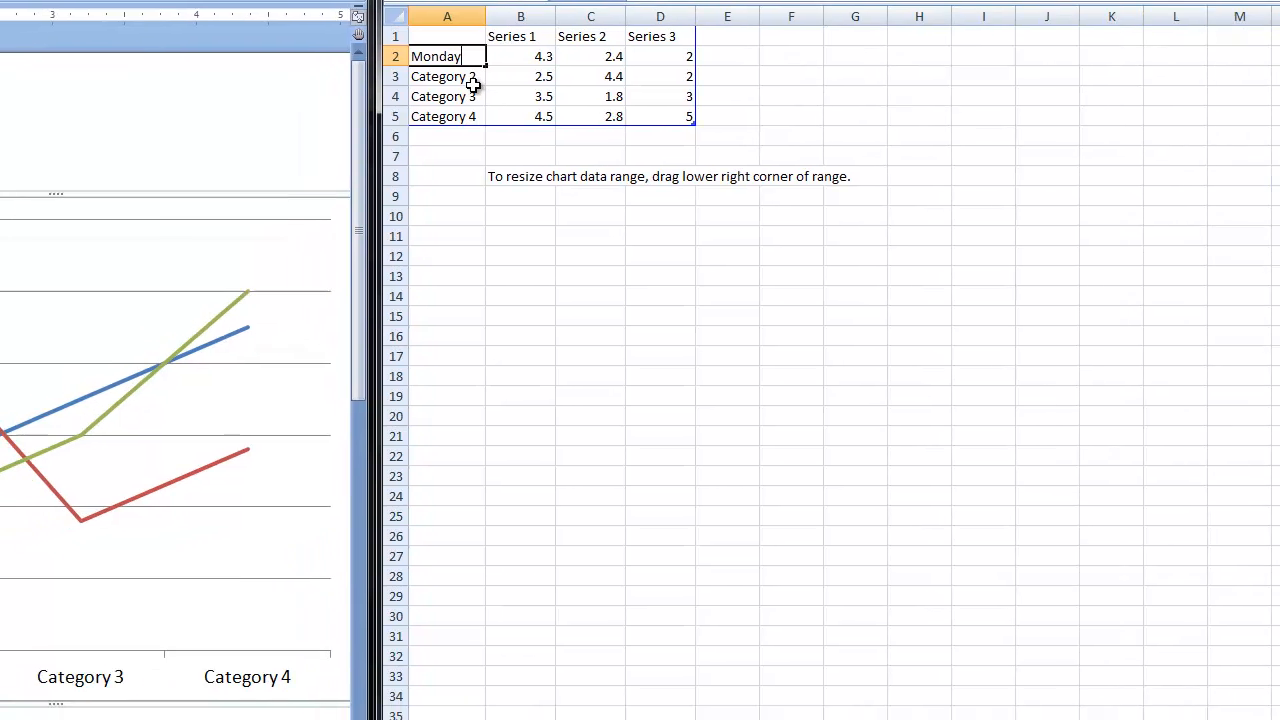
click(425, 98)
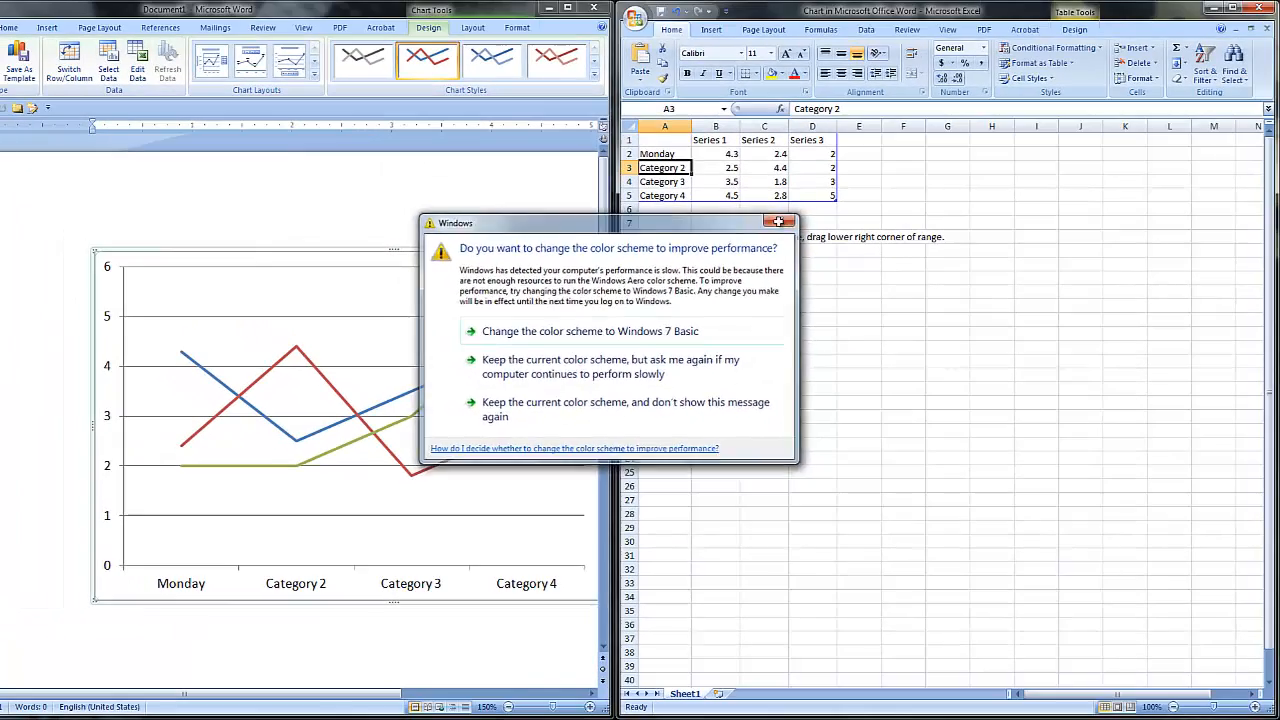
click(816, 167)
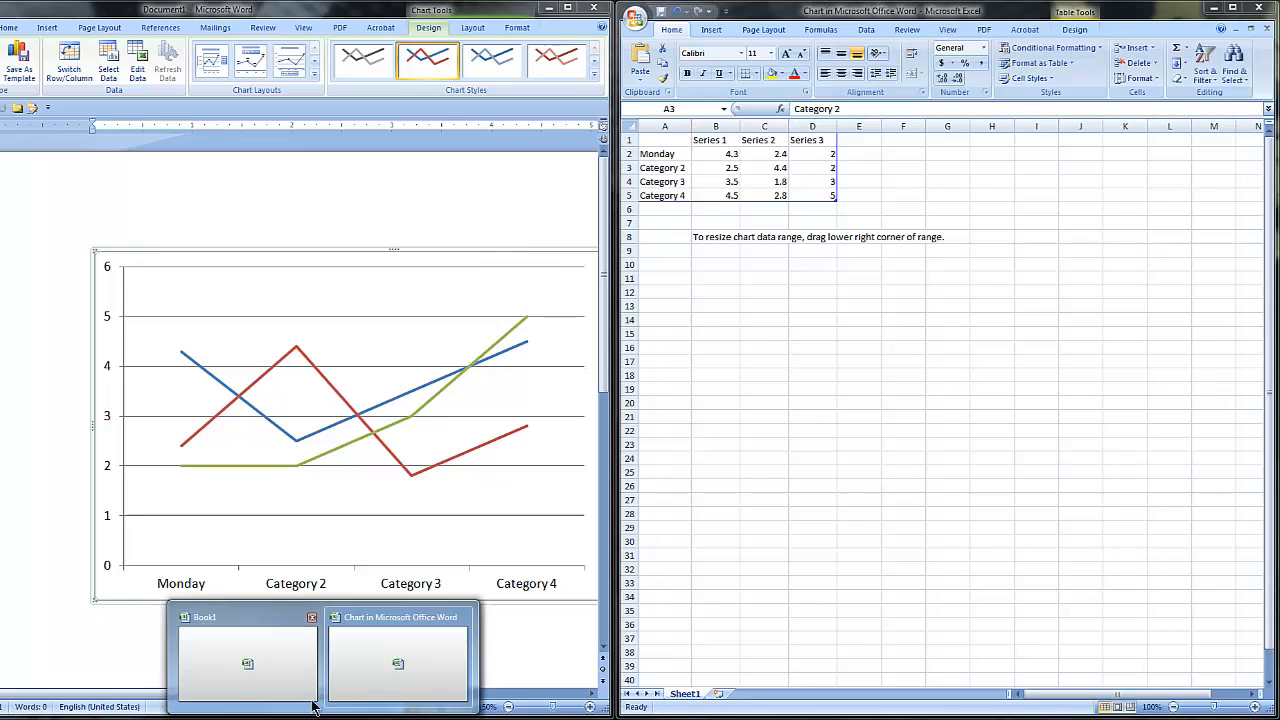
In the Book1 workbook, widen column A to fit its labels and copy the sales table in A1:B8.
click(249, 663)
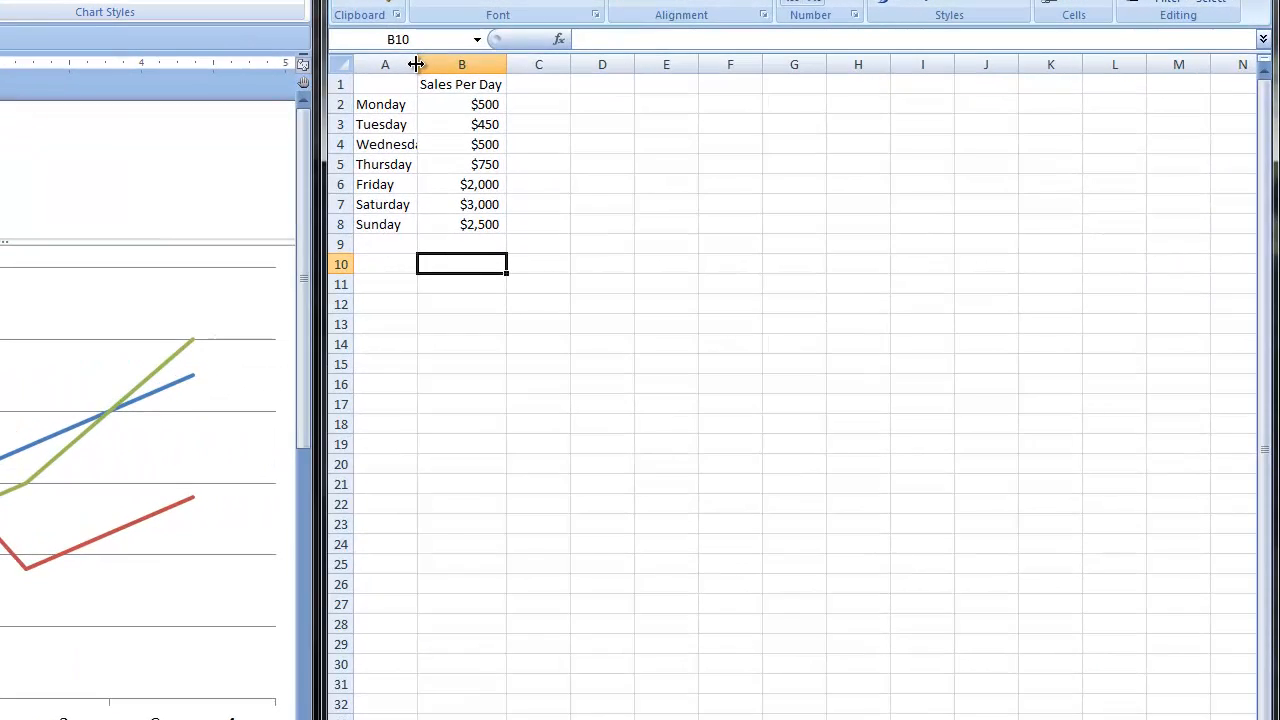
double_click(682, 126)
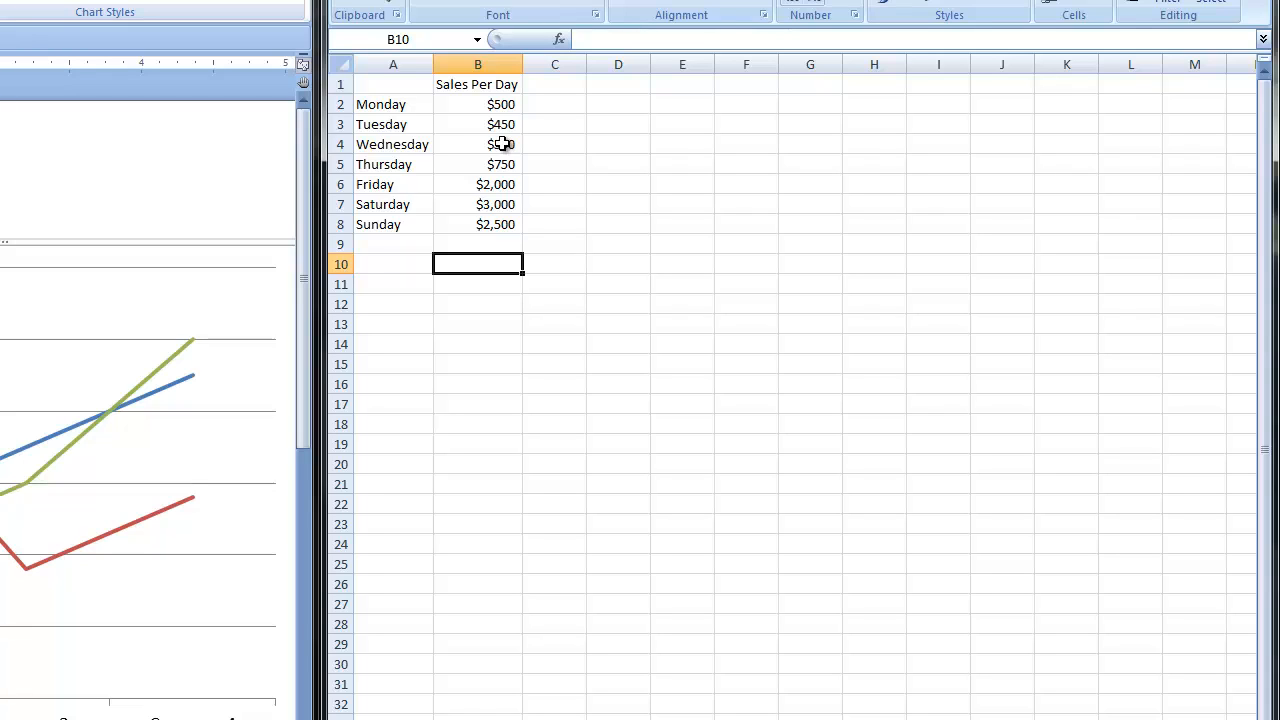
drag(416, 85, 458, 236)
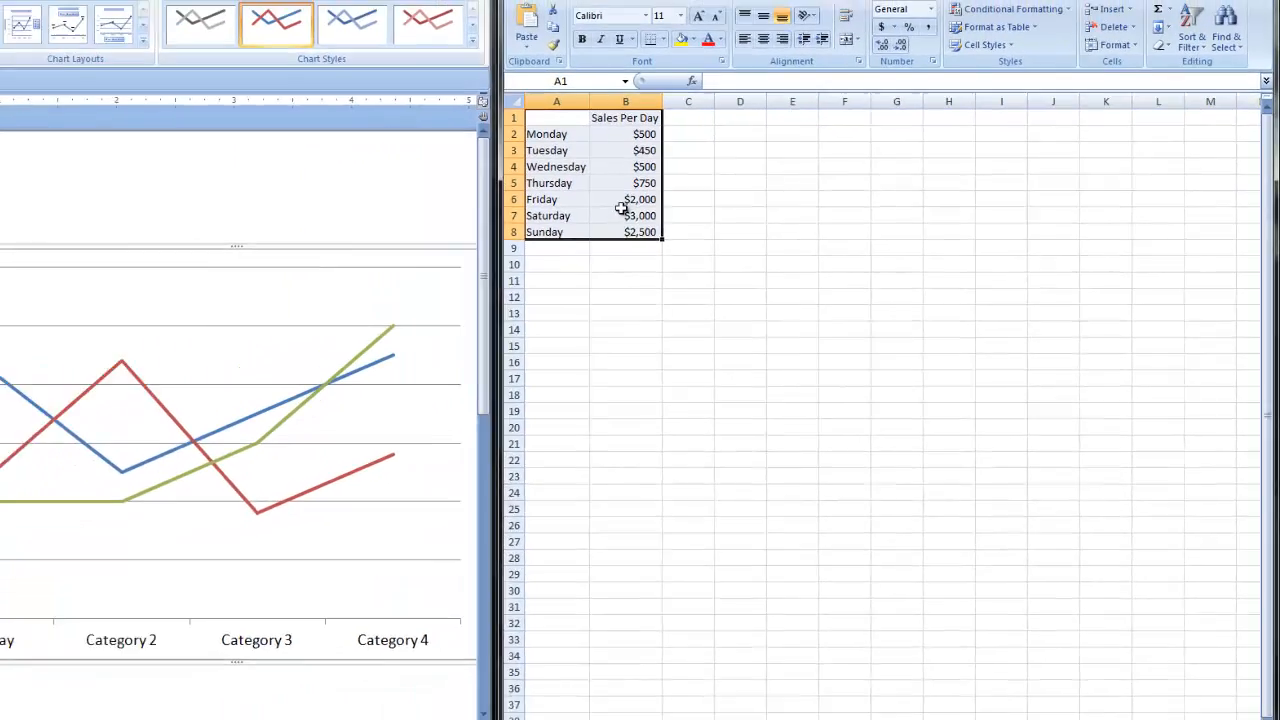
right_click(475, 191)
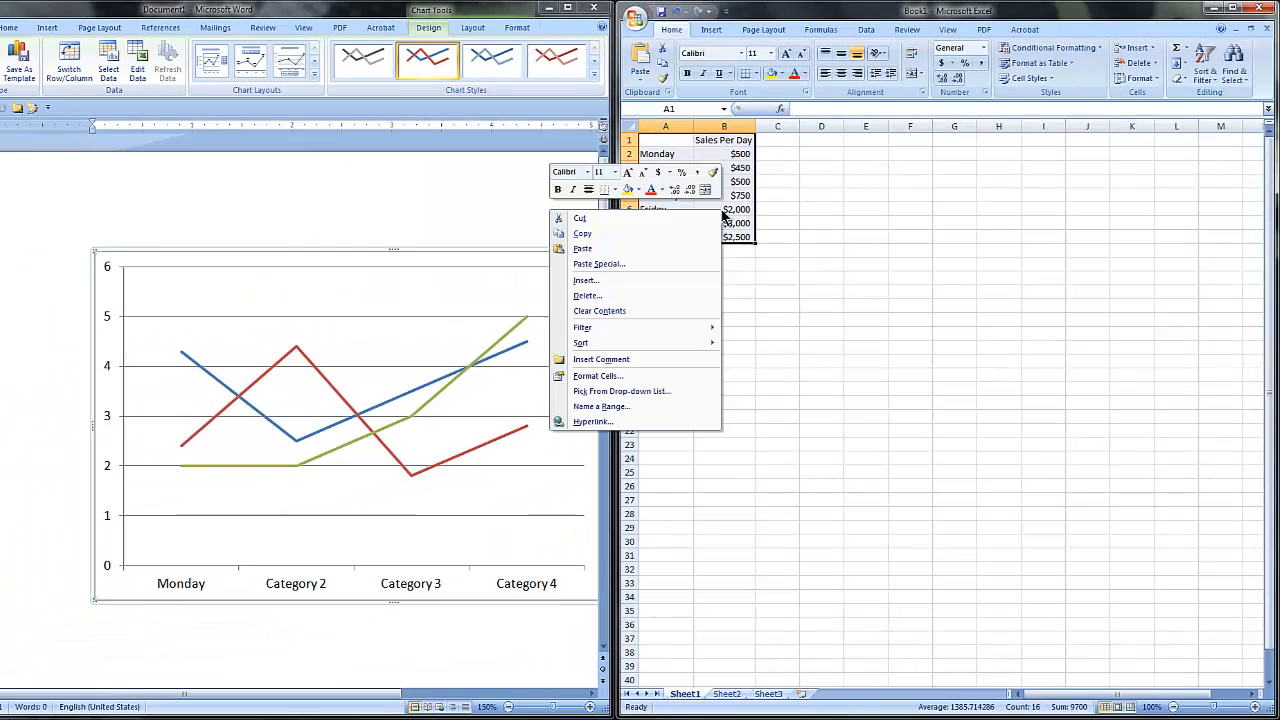
click(652, 236)
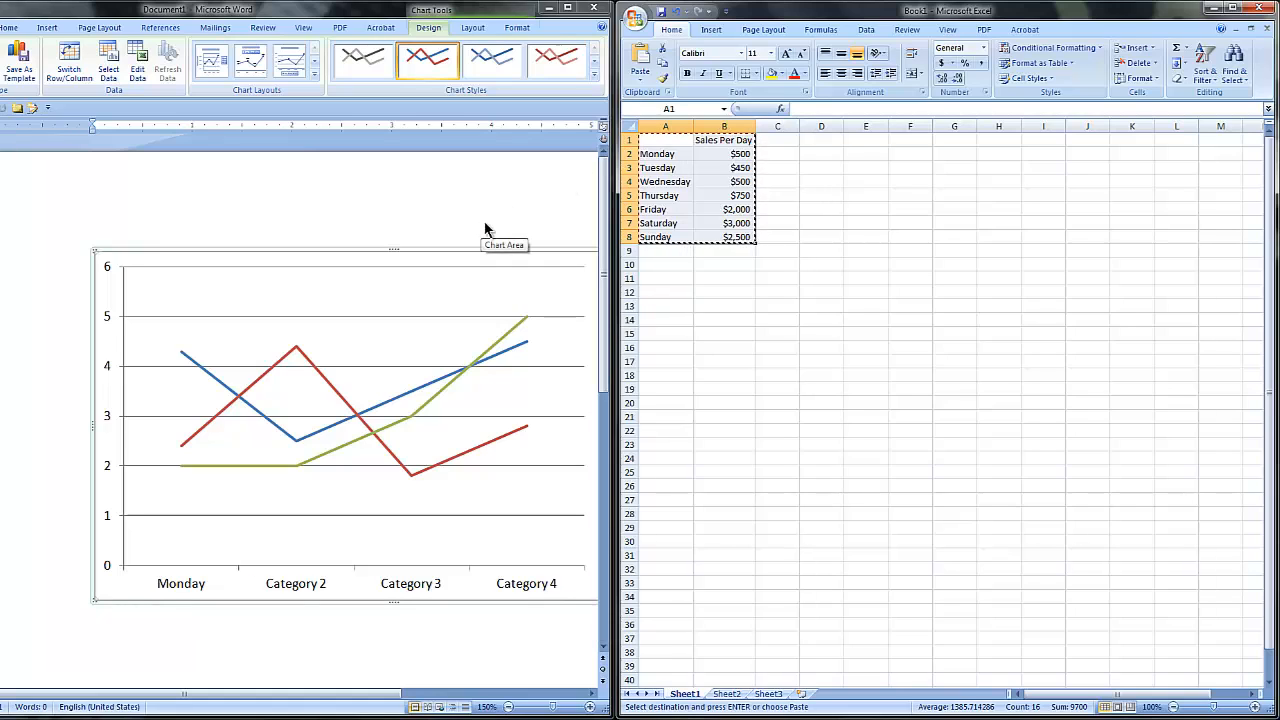
Paste the copied sales table into the Word chart's data sheet starting at A1, replacing the existing cell contents.
mouse_move(384, 712)
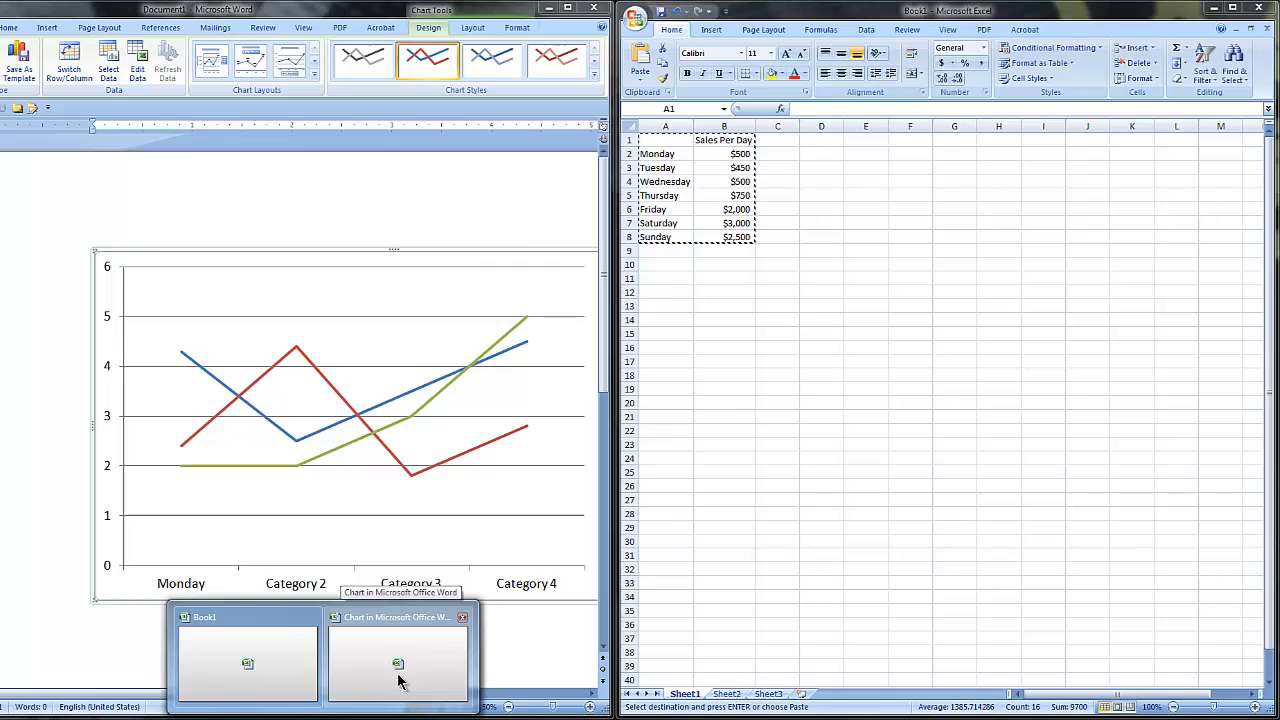
click(398, 668)
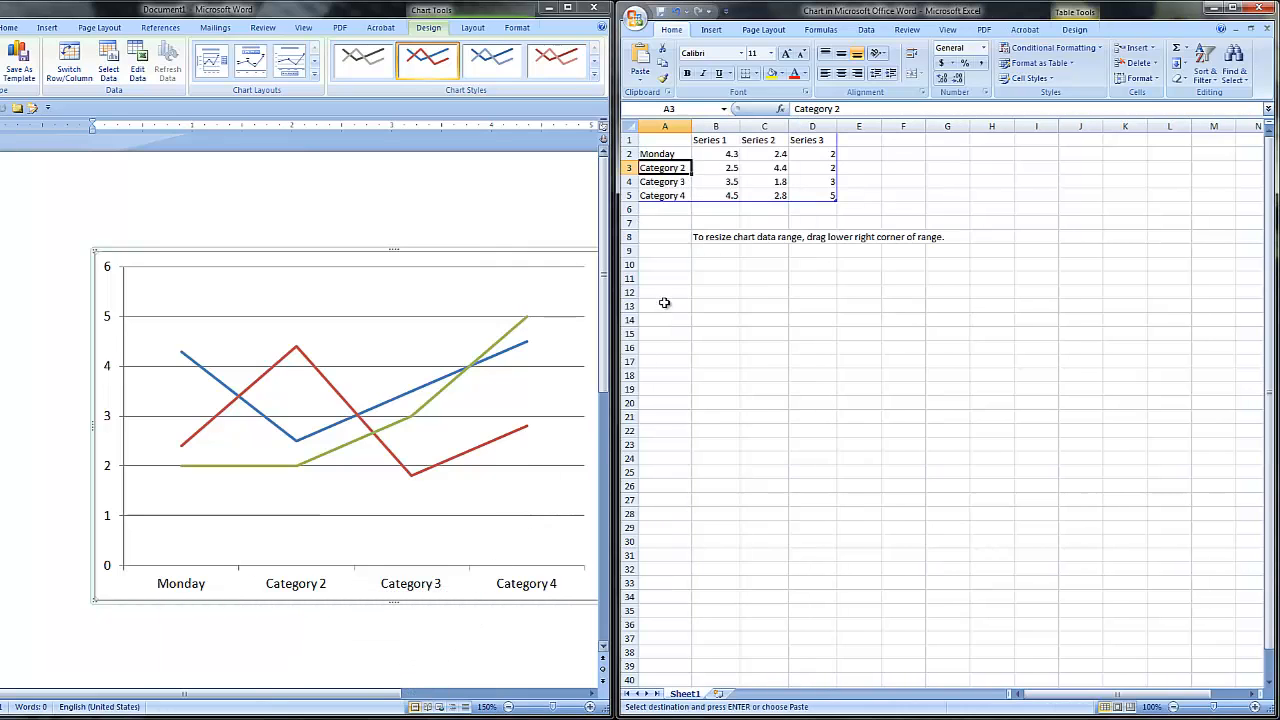
drag(668, 140, 698, 192)
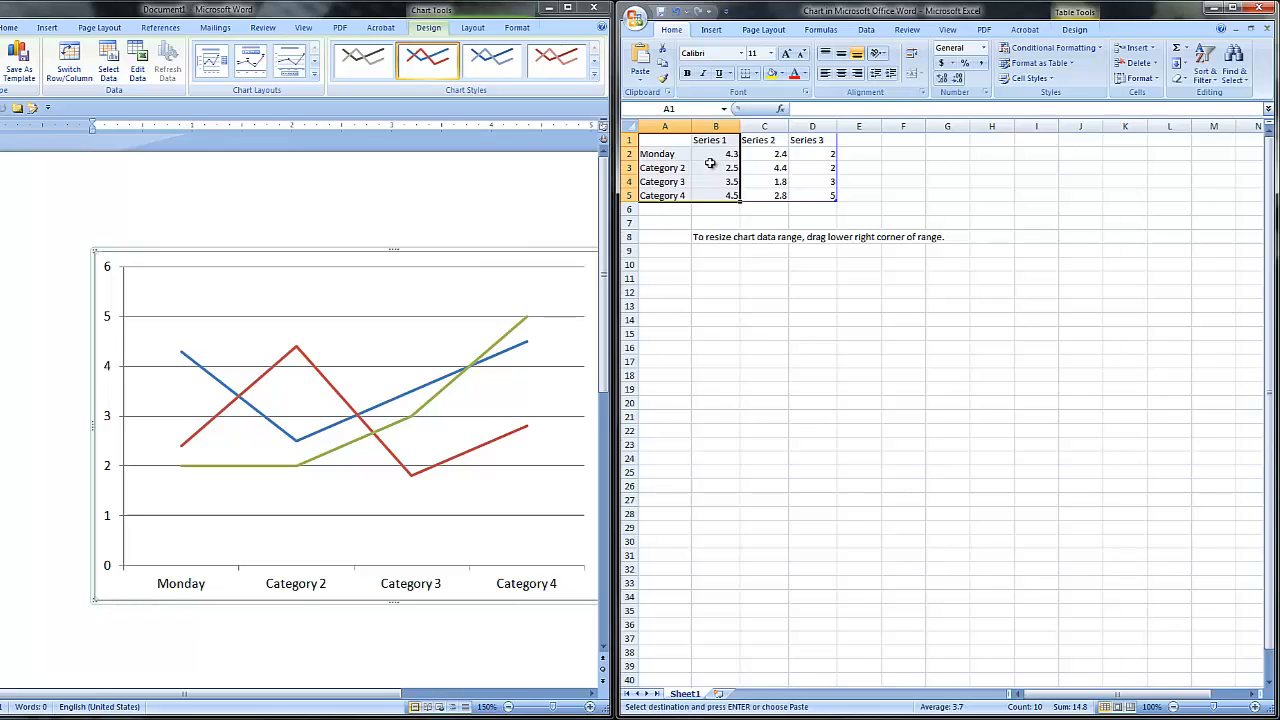
right_click(710, 163)
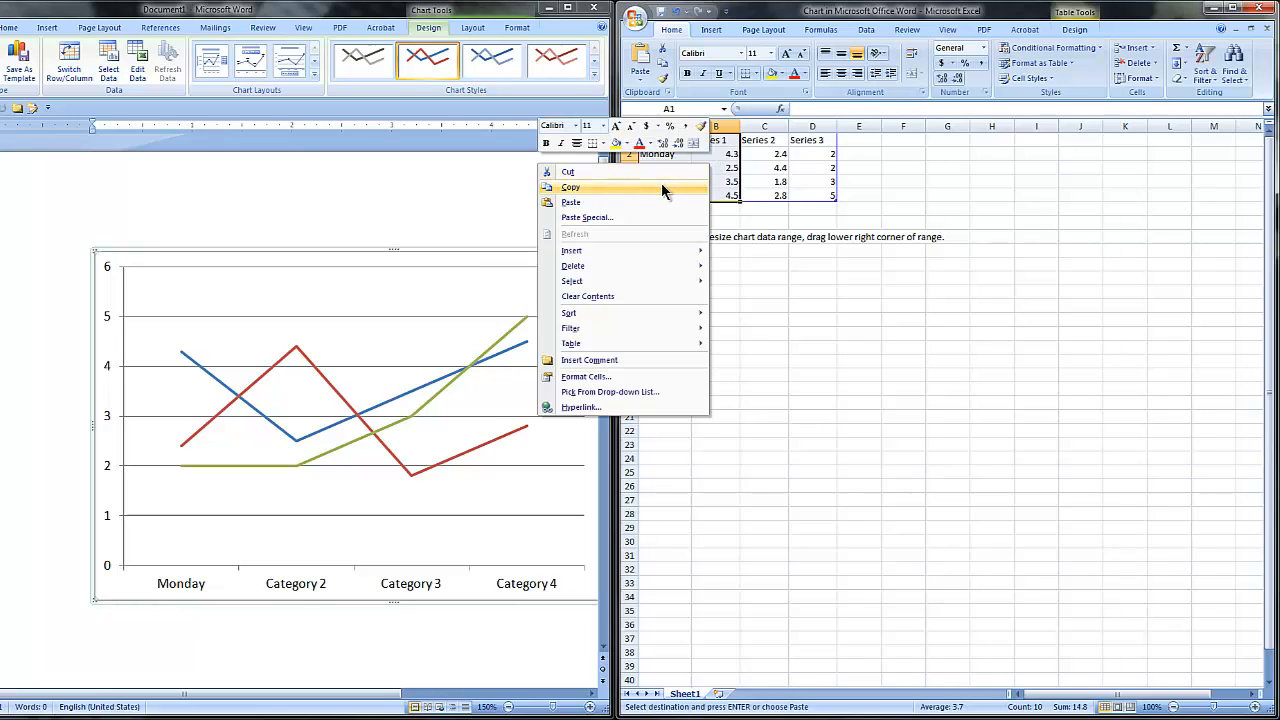
click(650, 201)
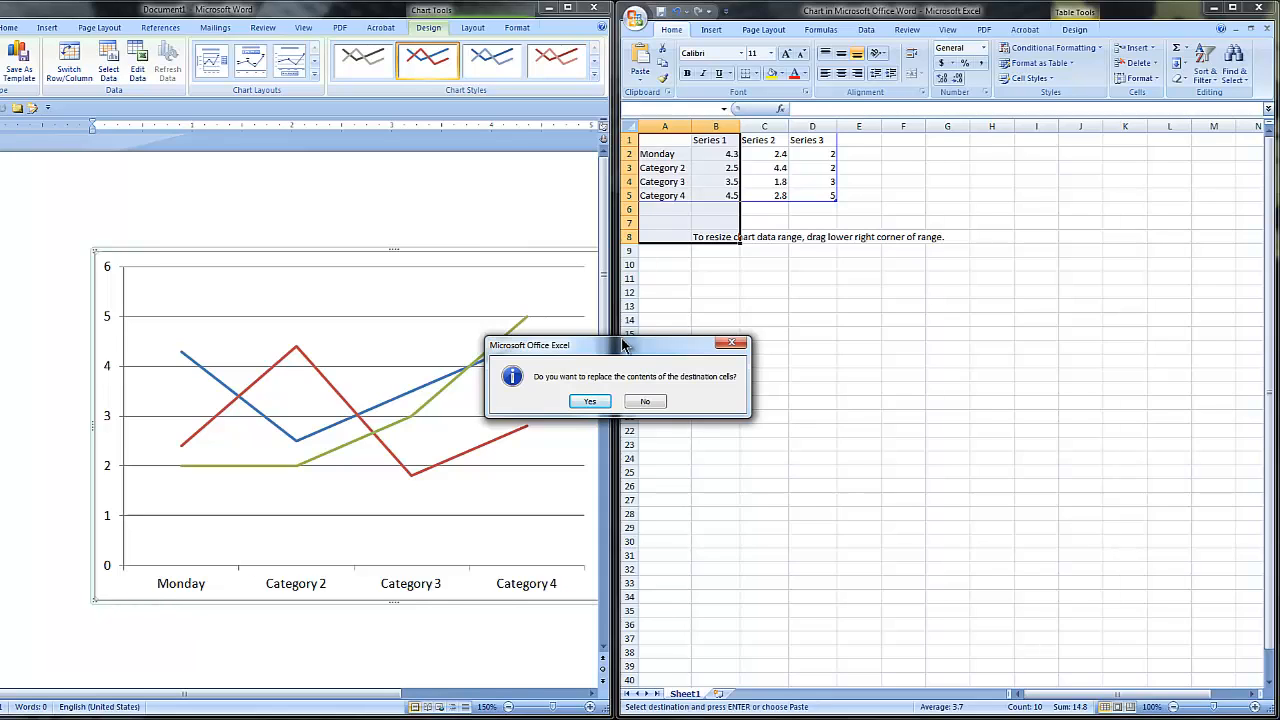
click(590, 402)
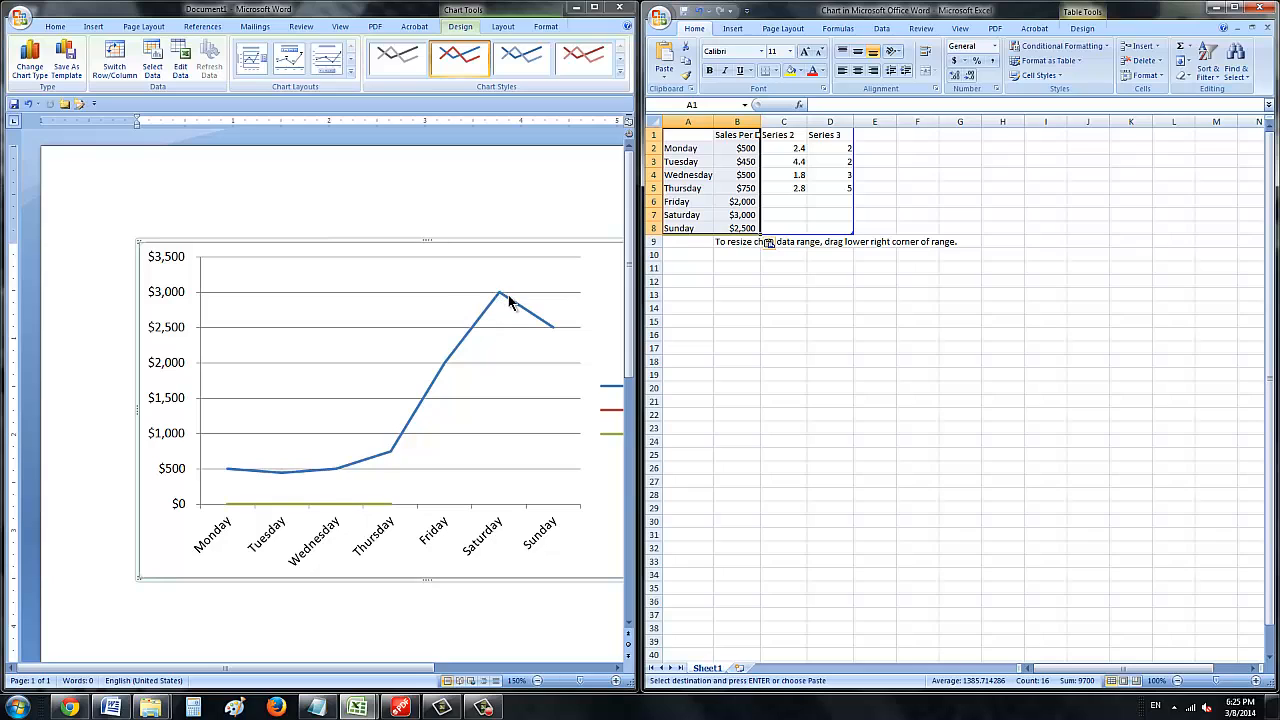
Delete the Series 2 and Series 3 columns from the chart's data sheet, dismissing the invalid reference warnings.
mouse_move(516, 308)
click(792, 121)
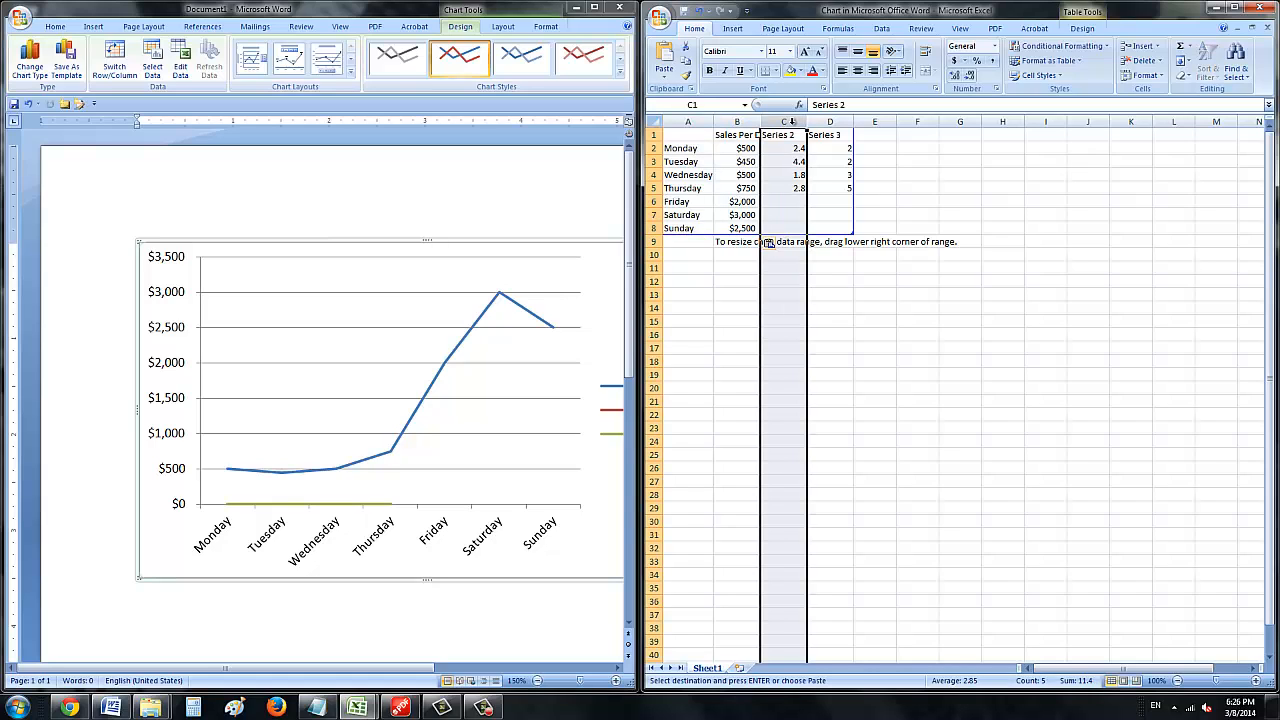
right_click(790, 125)
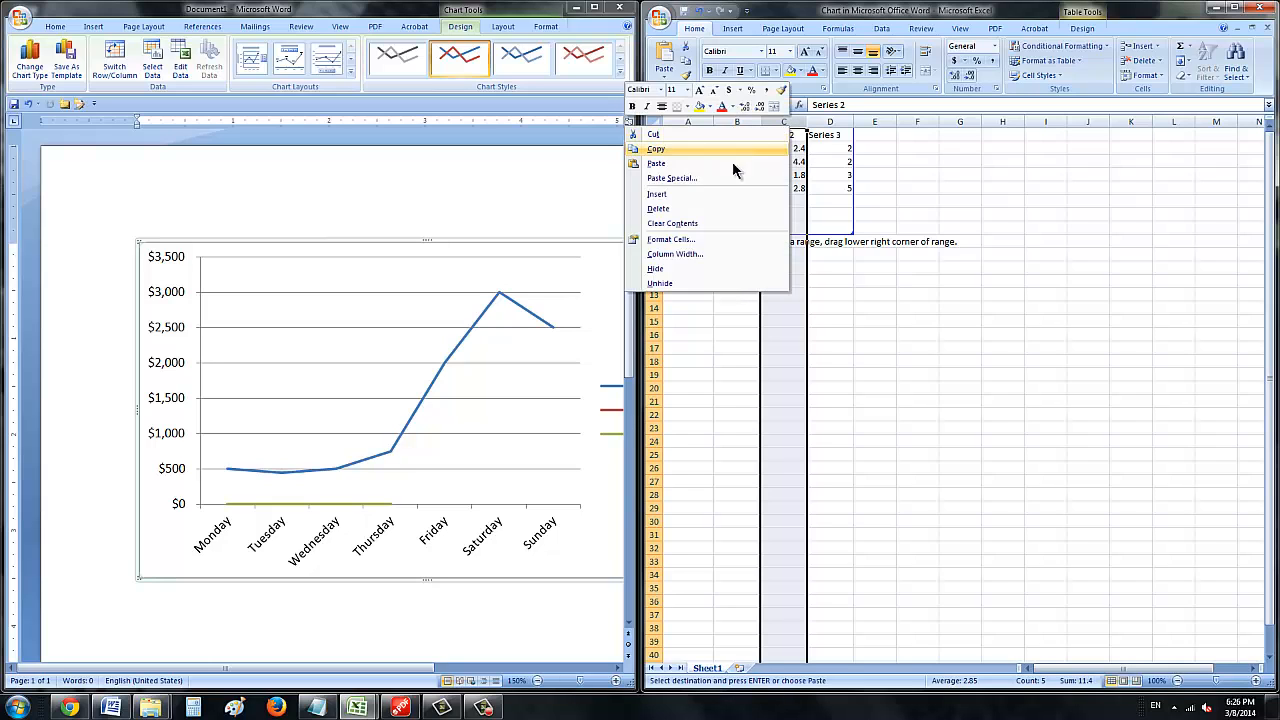
click(706, 208)
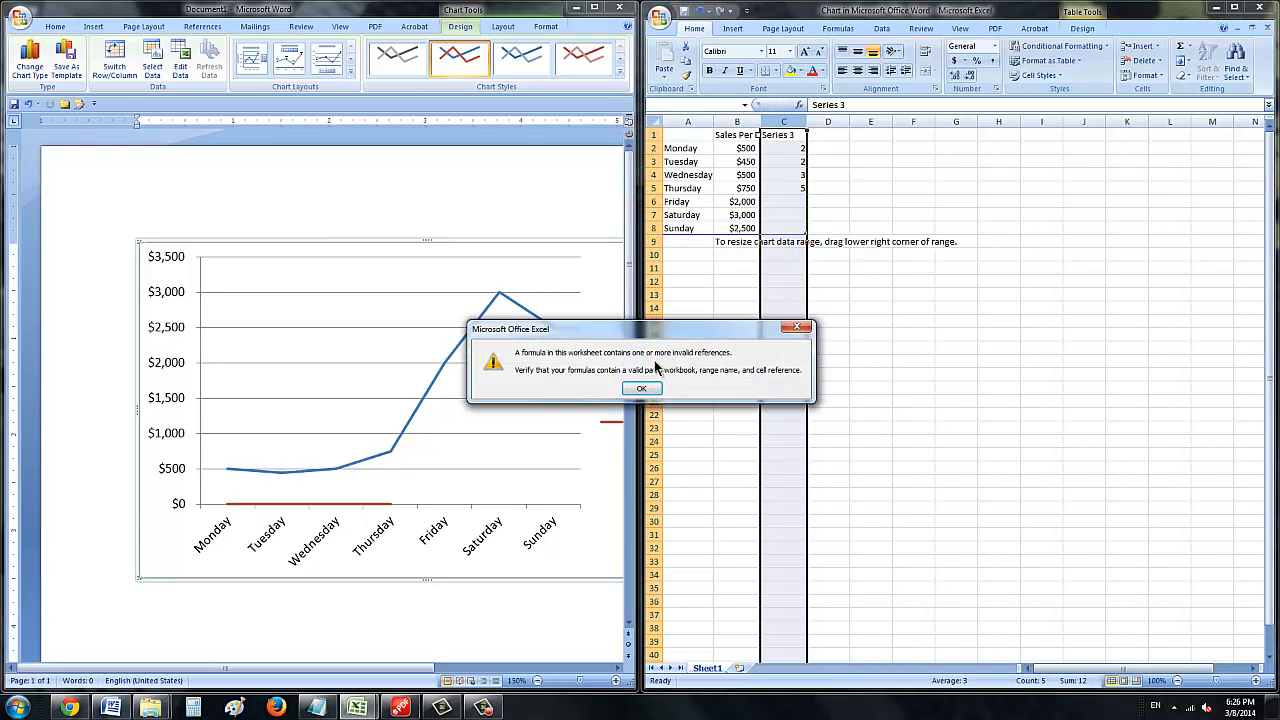
click(648, 390)
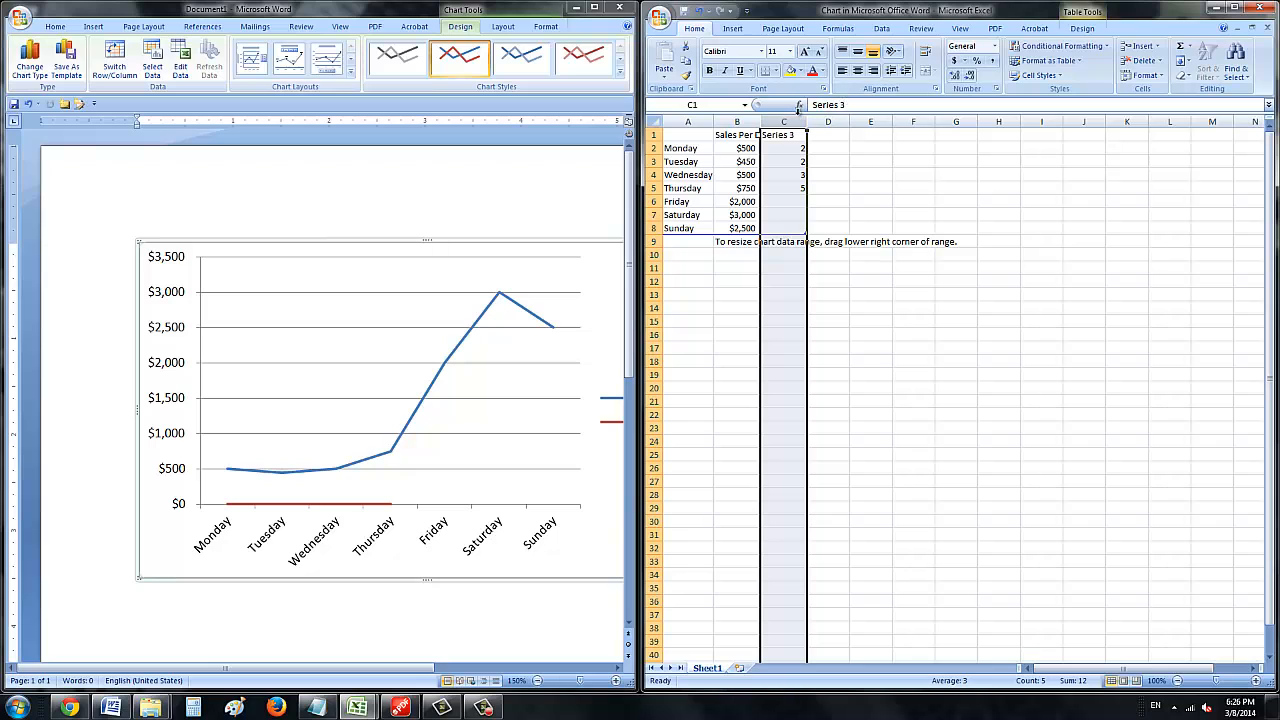
right_click(790, 122)
click(700, 208)
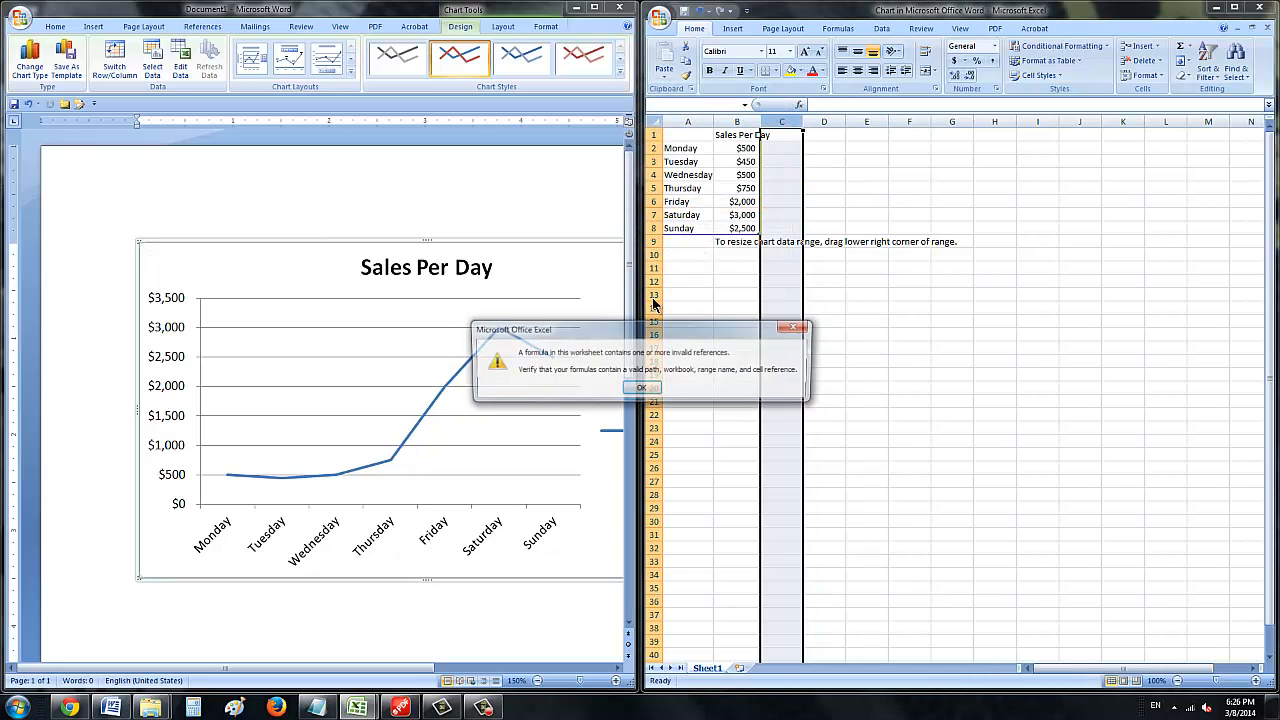
click(642, 390)
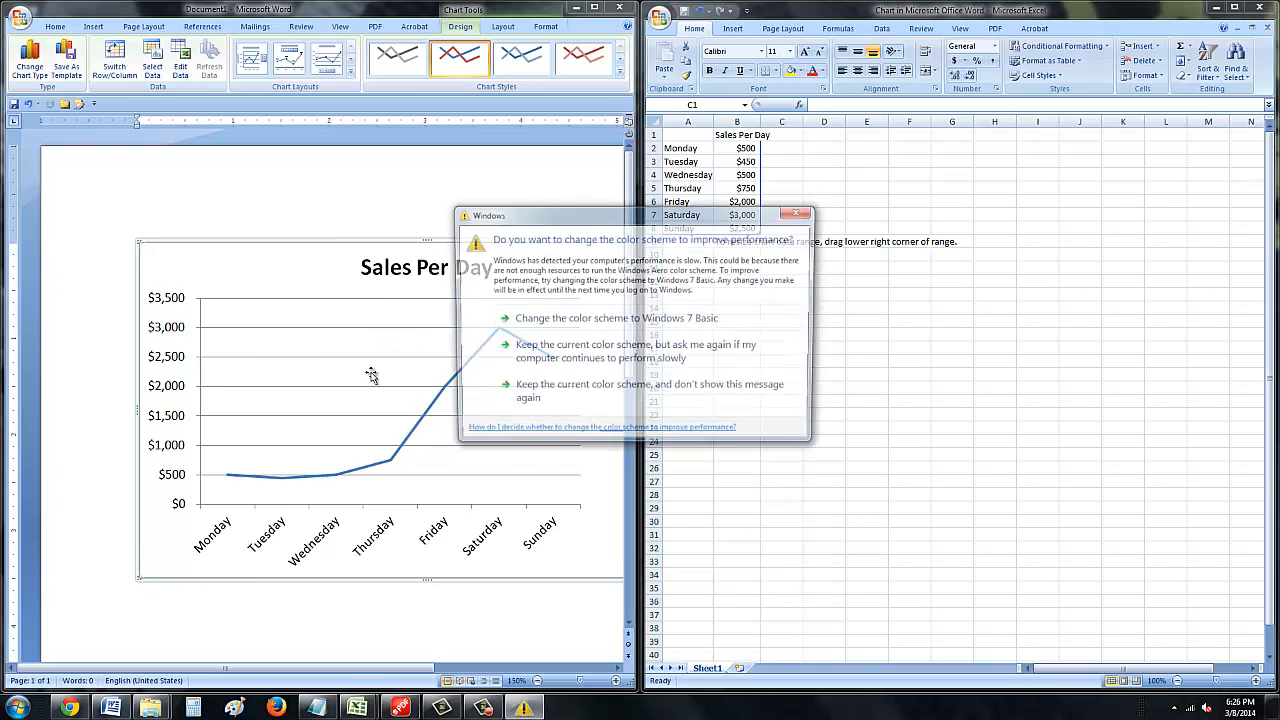
Change the Sales Per Day line chart to a stacked bar chart, dismissing the color scheme prompt.
click(798, 212)
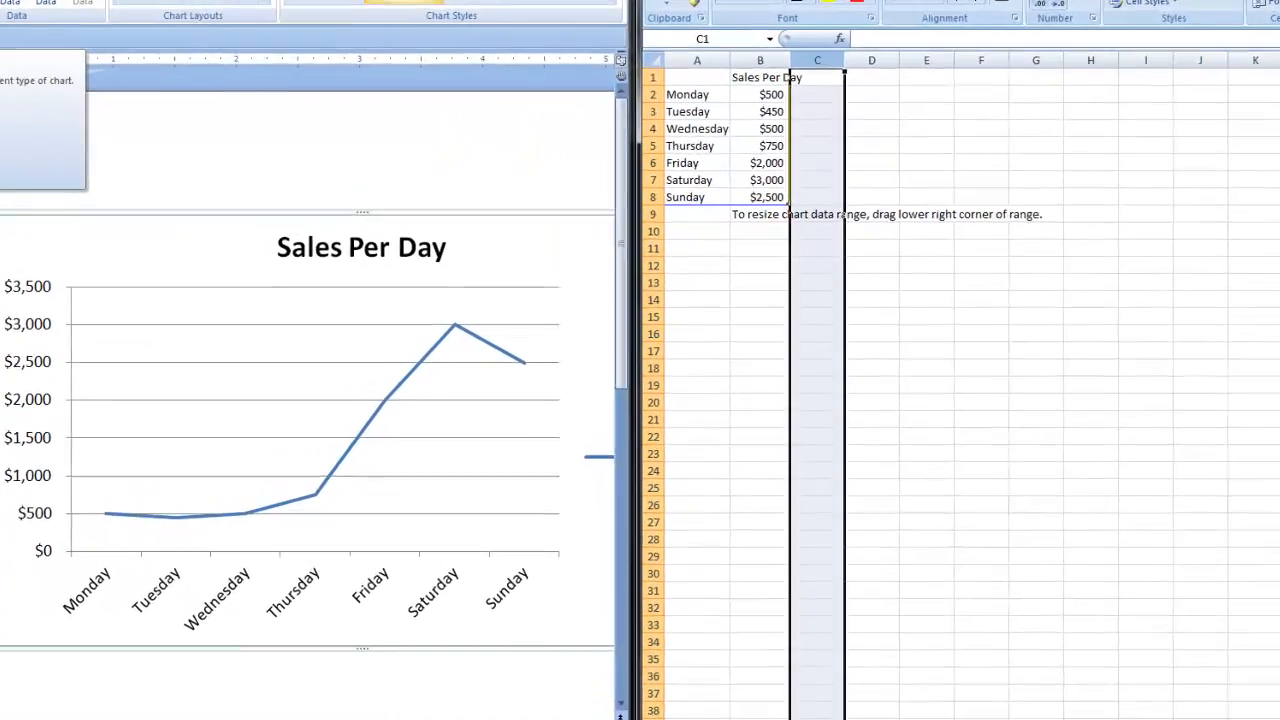
click(0, 2)
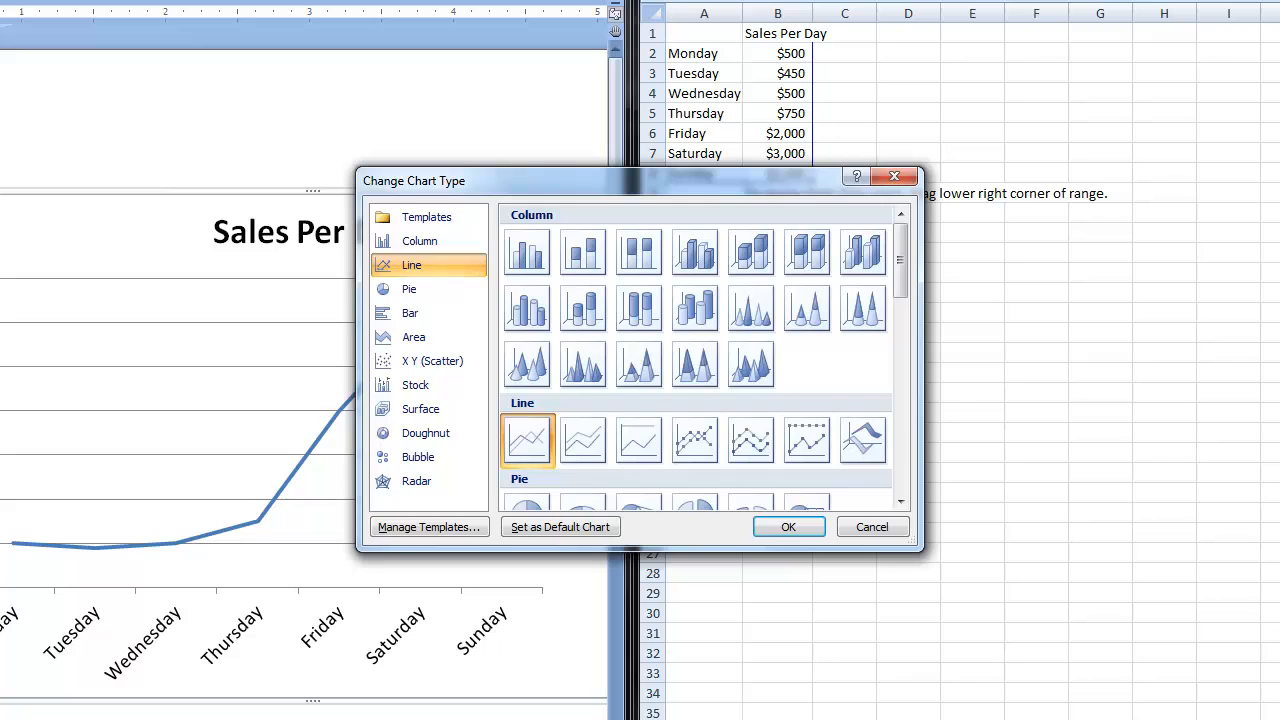
click(448, 314)
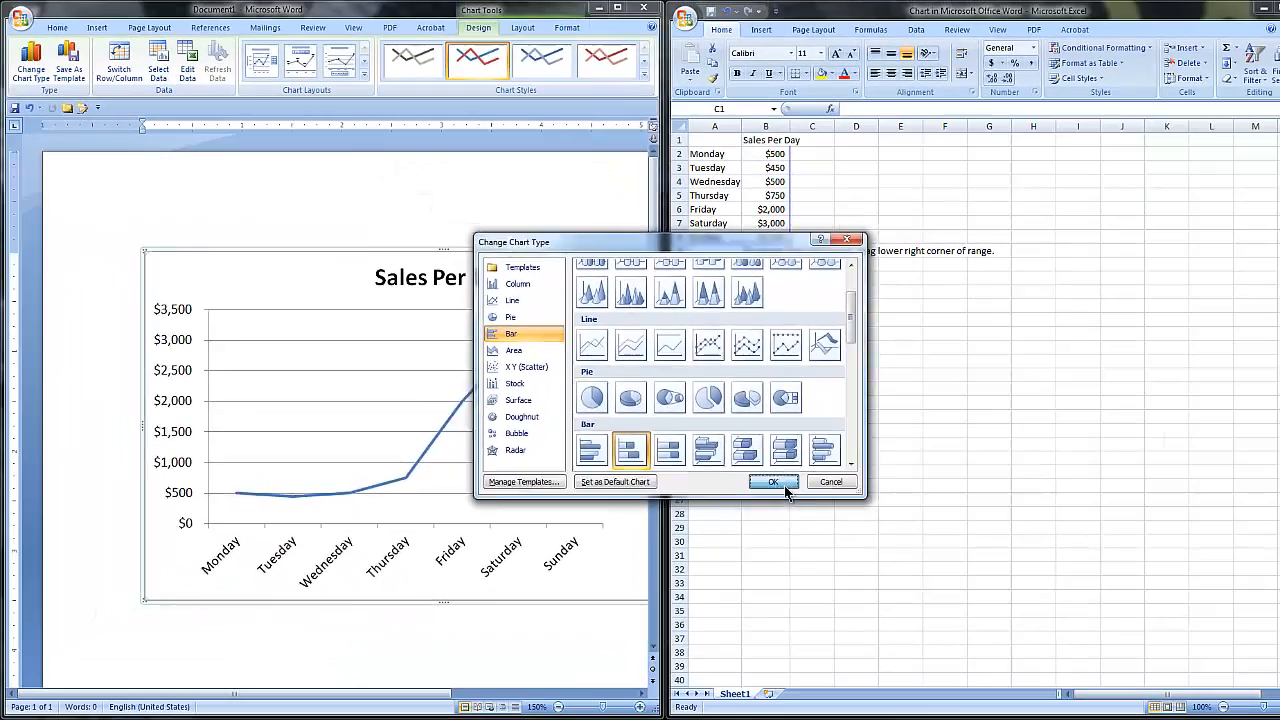
click(788, 527)
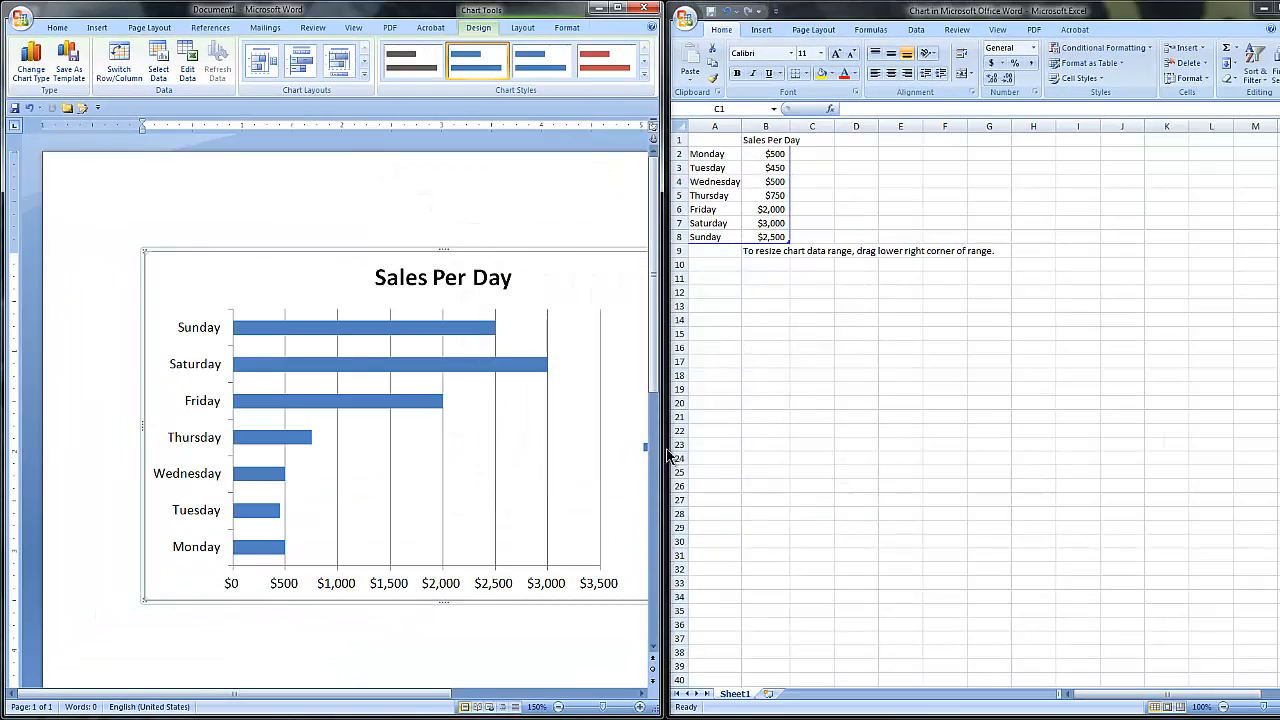